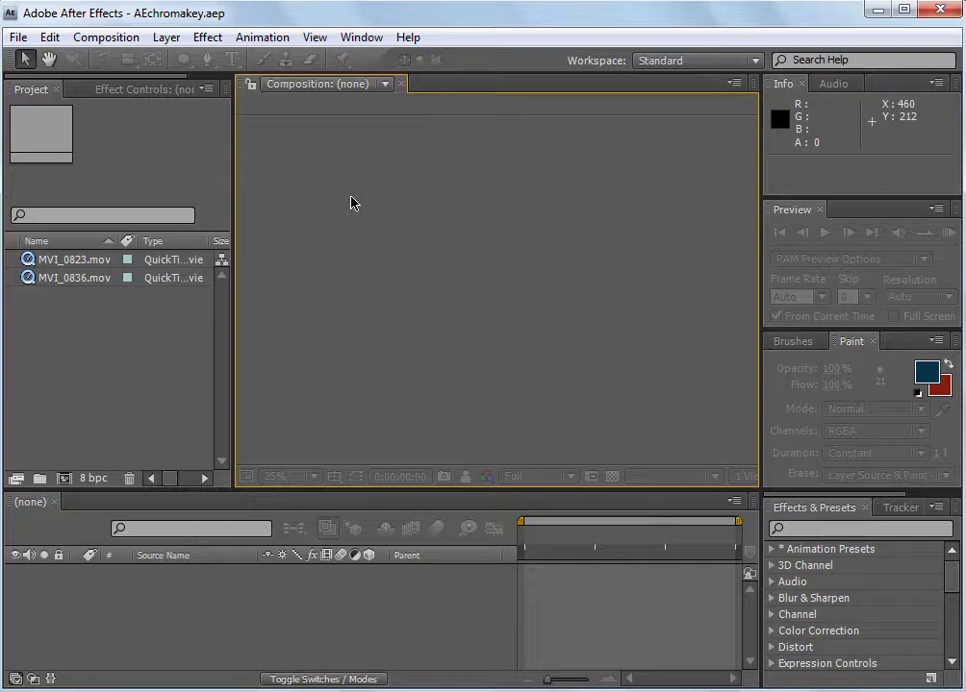
Step: Select the imported MVI_0836.mov clip in the Project panel
click(106, 278)
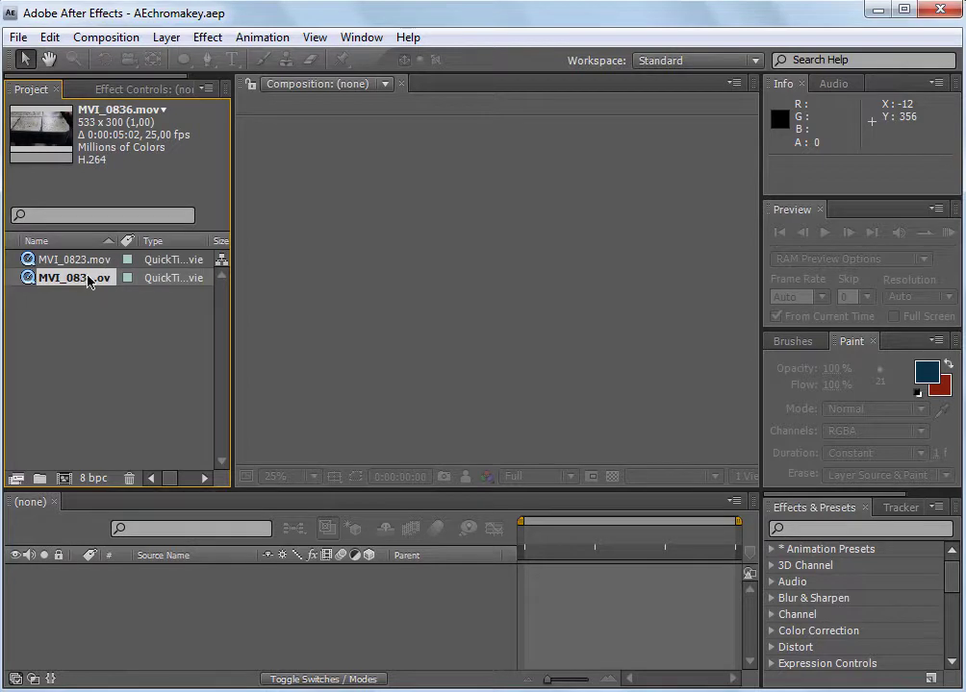
Step: Build the MVI_0823 composition from MVI_0823.mov and scrub through the sugar-cube footage
click(93, 262)
drag(92, 261, 65, 481)
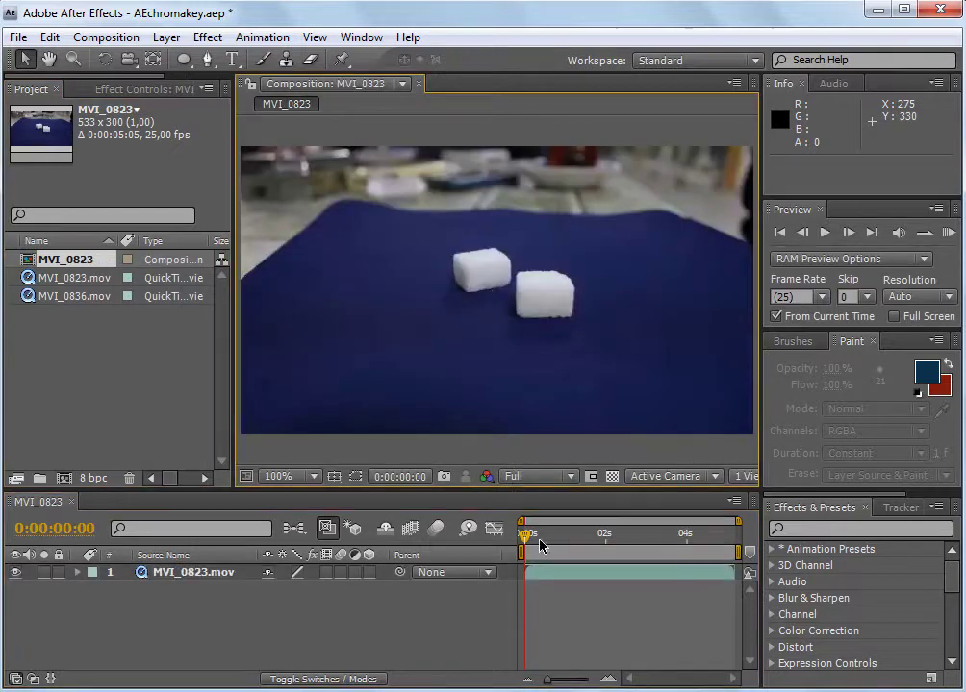
mouse_move(539, 536)
mouse_down()
mouse_move(527, 546)
mouse_move(584, 545)
mouse_move(522, 544)
mouse_up()
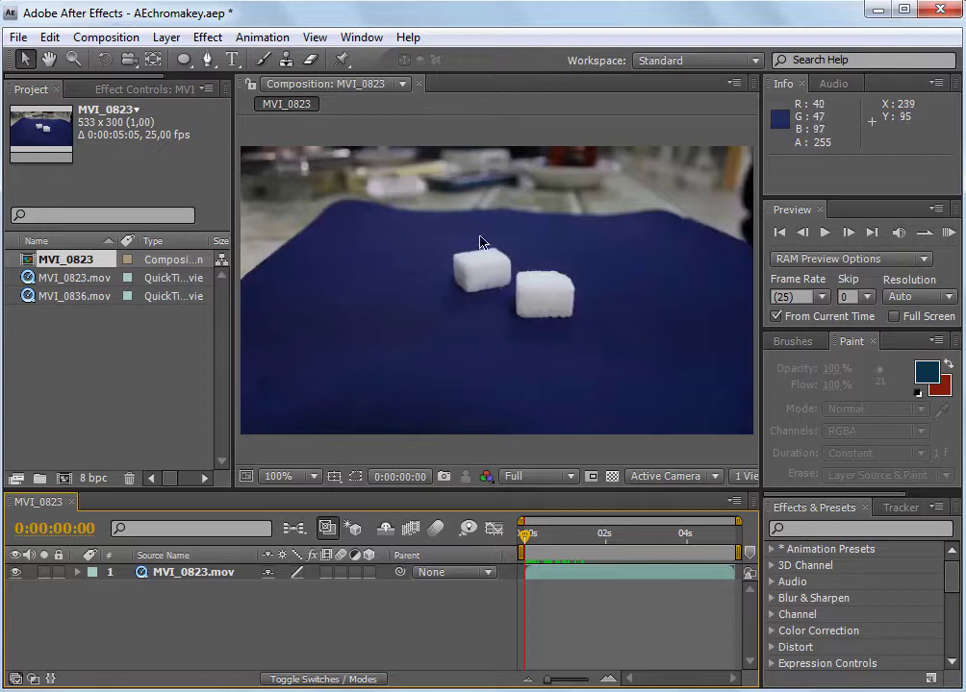
drag(524, 532, 599, 539)
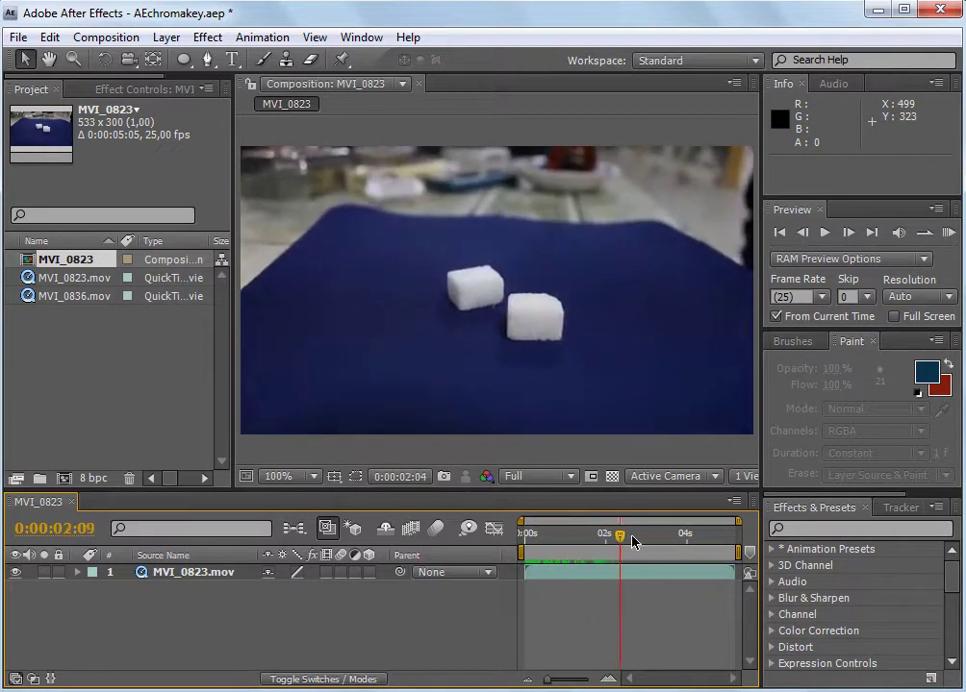
drag(599, 540, 662, 536)
drag(520, 534, 649, 548)
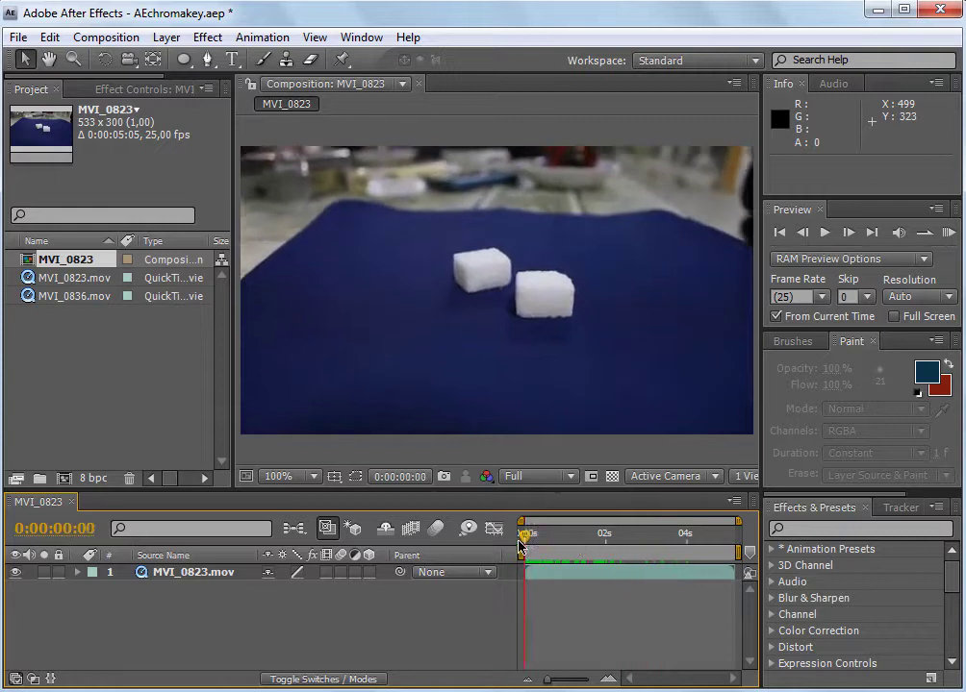
mouse_move(525, 537)
mouse_down()
mouse_move(737, 558)
mouse_move(524, 541)
mouse_up()
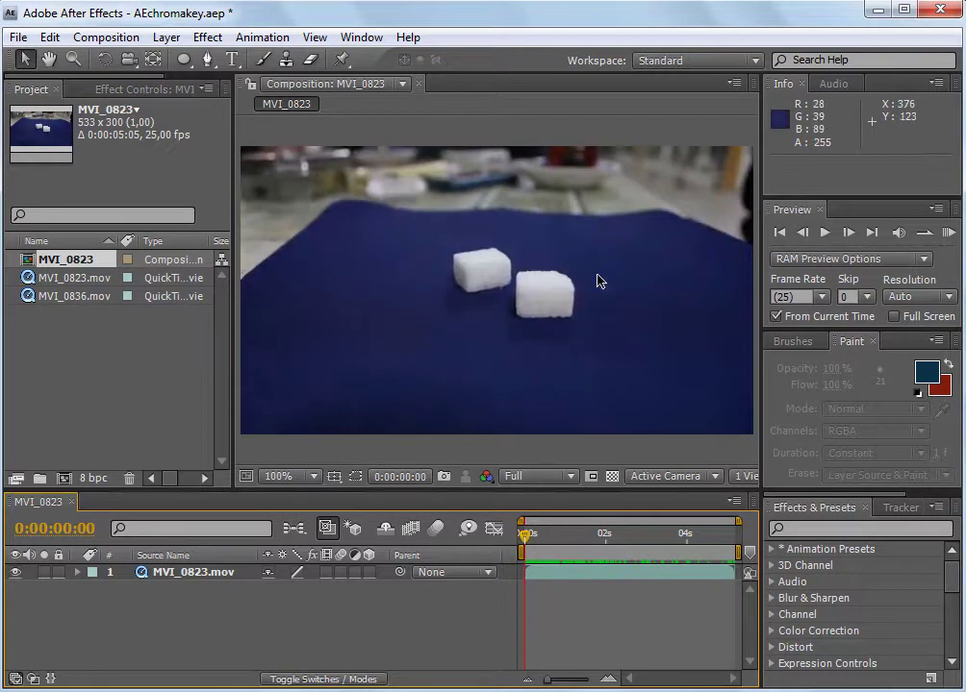
drag(53, 301, 90, 332)
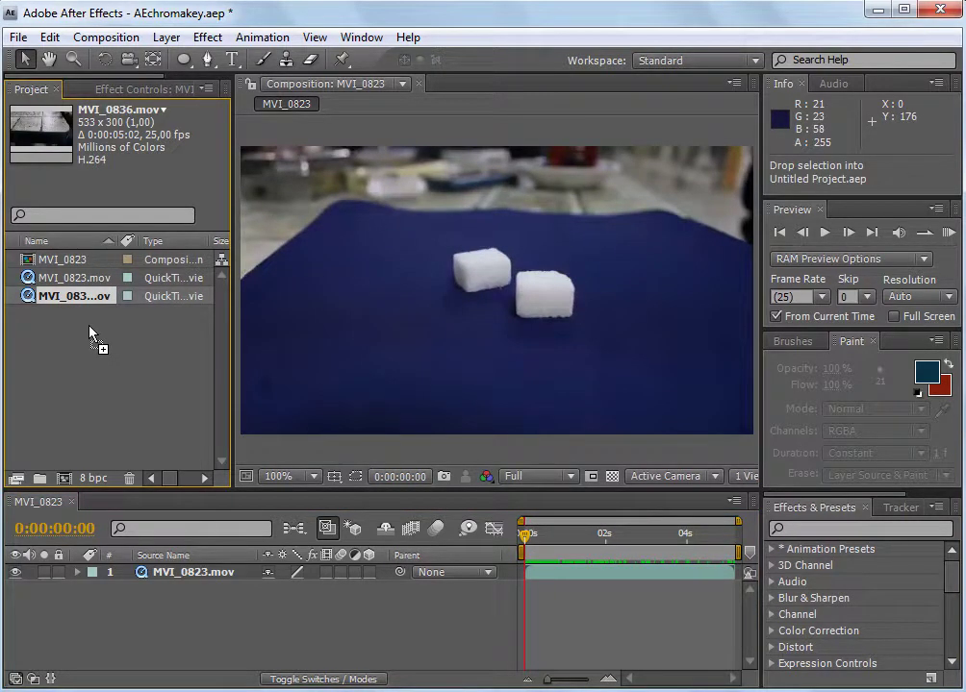
Step: Place MVI_0836.mov as layer 2 beneath the sugar cubes and preview the first second
drag(556, 537, 510, 536)
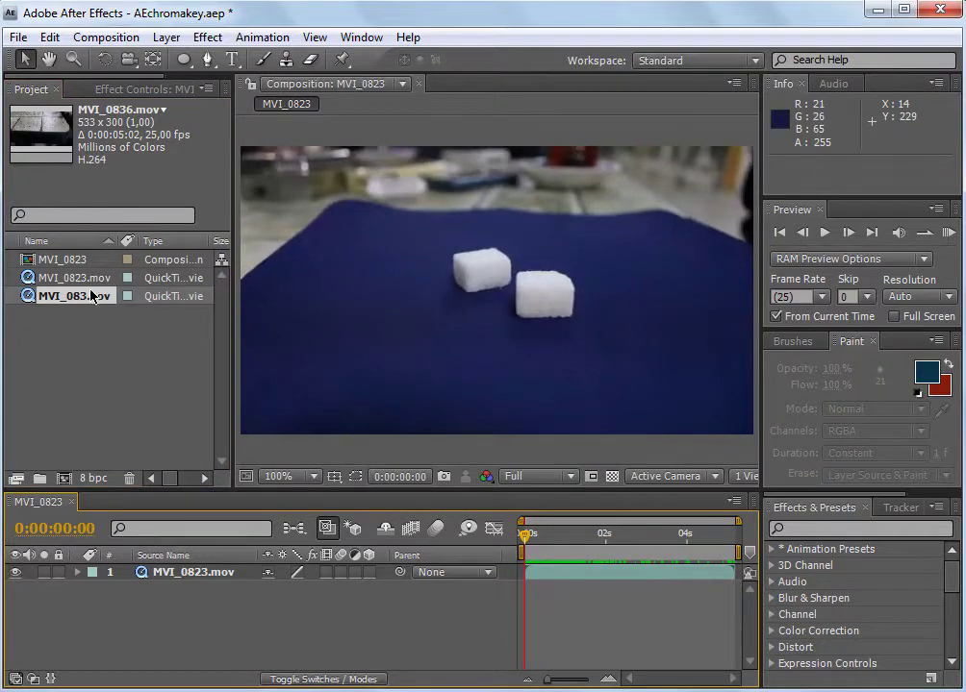
drag(85, 298, 130, 578)
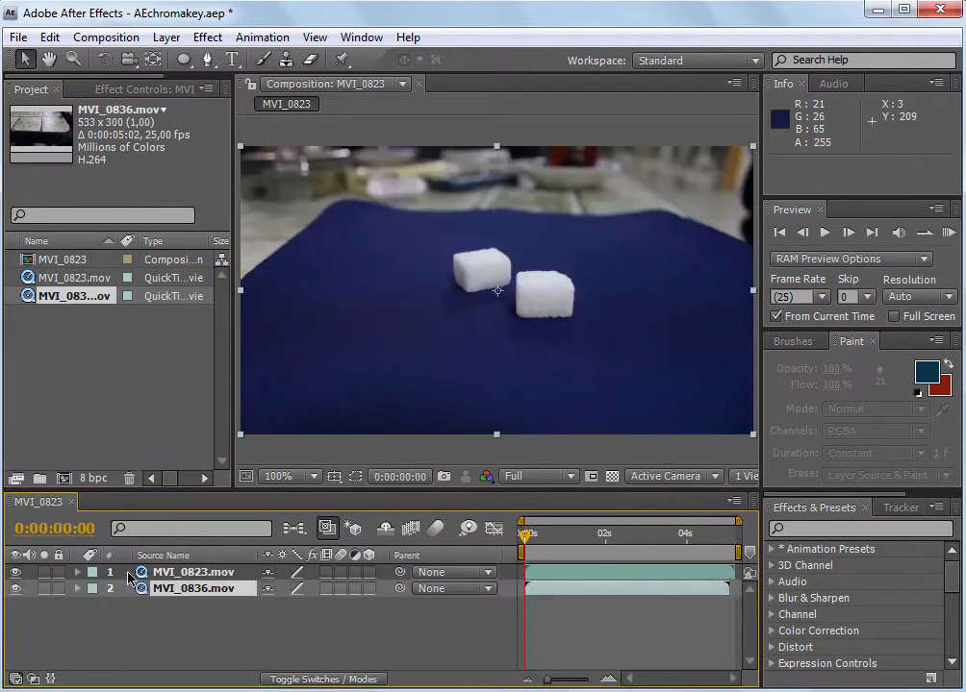
mouse_move(220, 592)
mouse_down()
mouse_move(245, 571)
mouse_move(243, 604)
mouse_up()
mouse_move(539, 551)
mouse_down()
mouse_move(597, 545)
mouse_move(466, 552)
mouse_up()
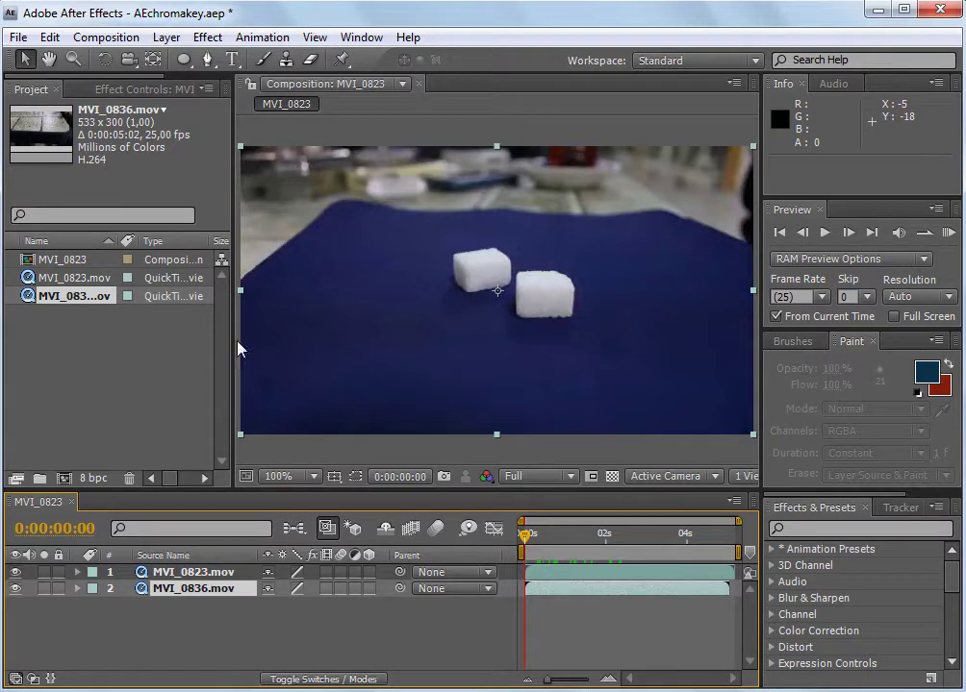
click(184, 58)
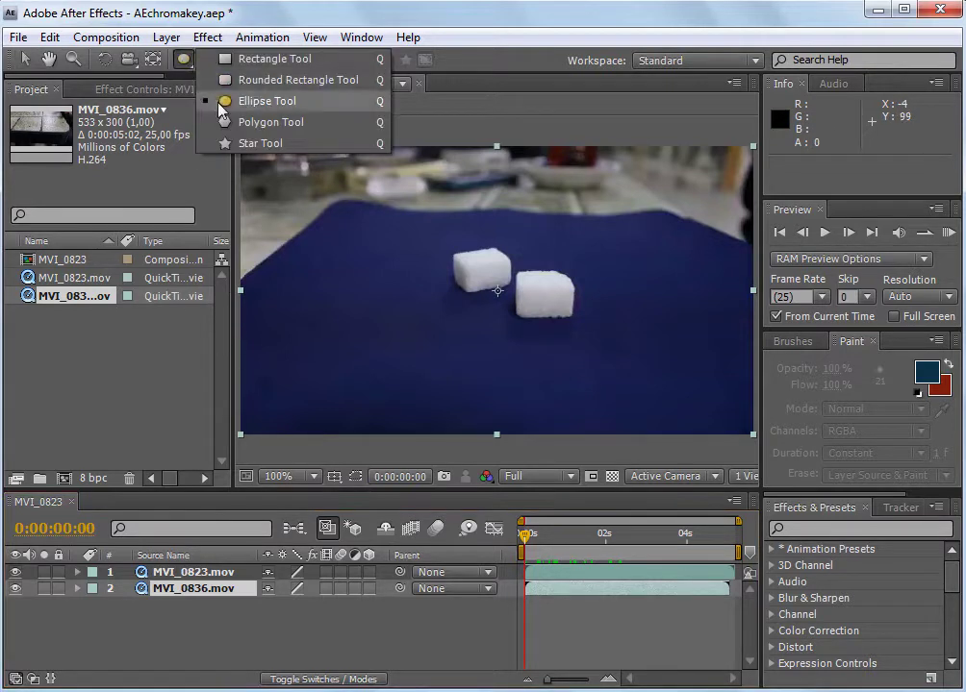
Step: Draw an elliptical mask around the sugar cubes on the MVI_0823.mov layer
click(237, 19)
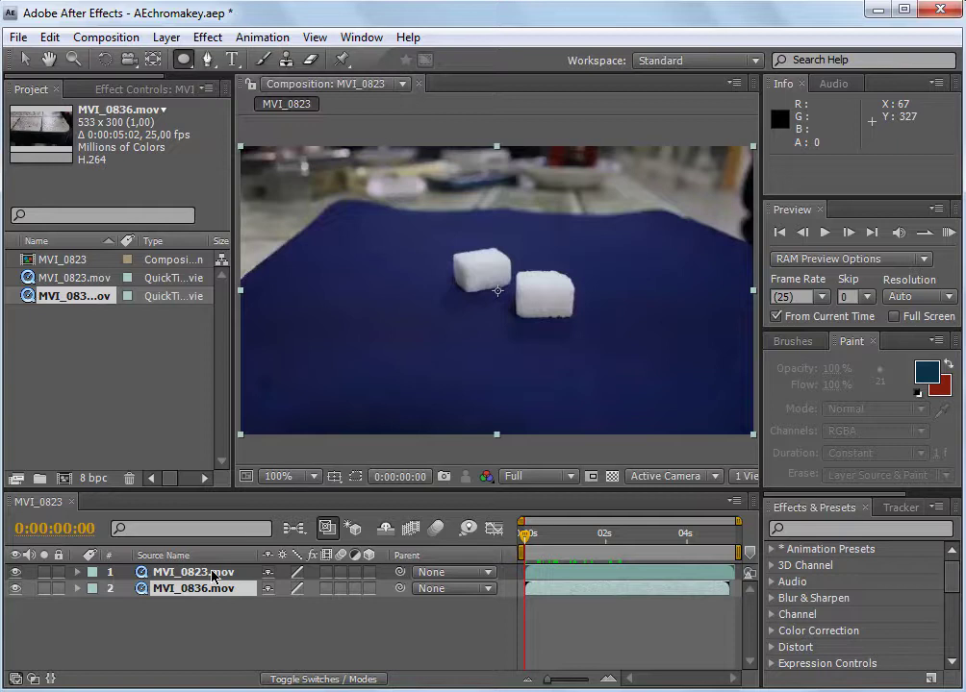
click(211, 575)
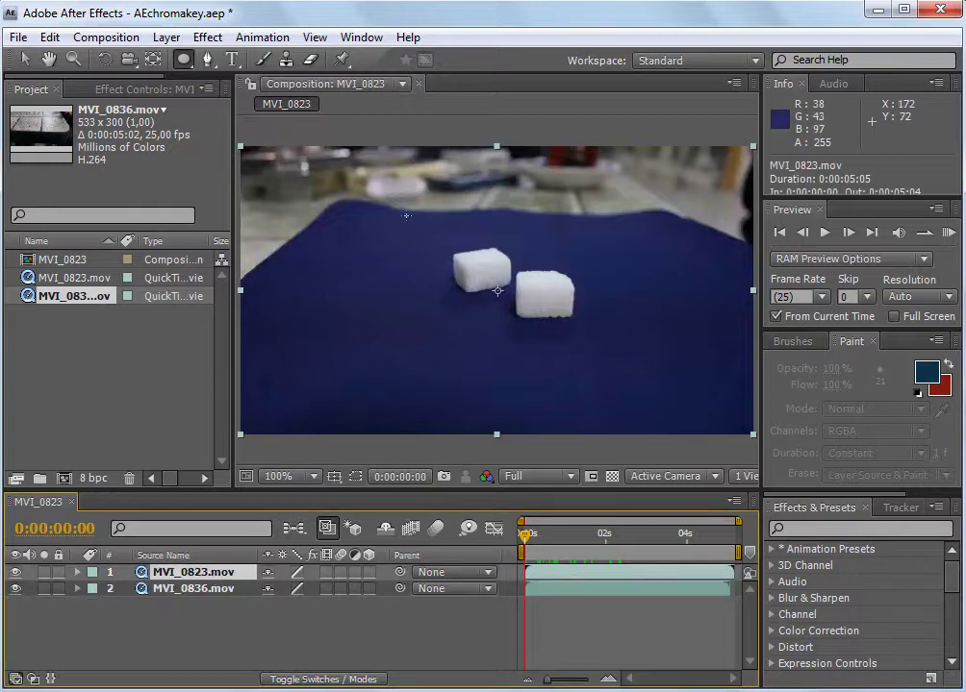
mouse_move(525, 535)
mouse_down()
mouse_move(731, 568)
mouse_move(709, 567)
mouse_up()
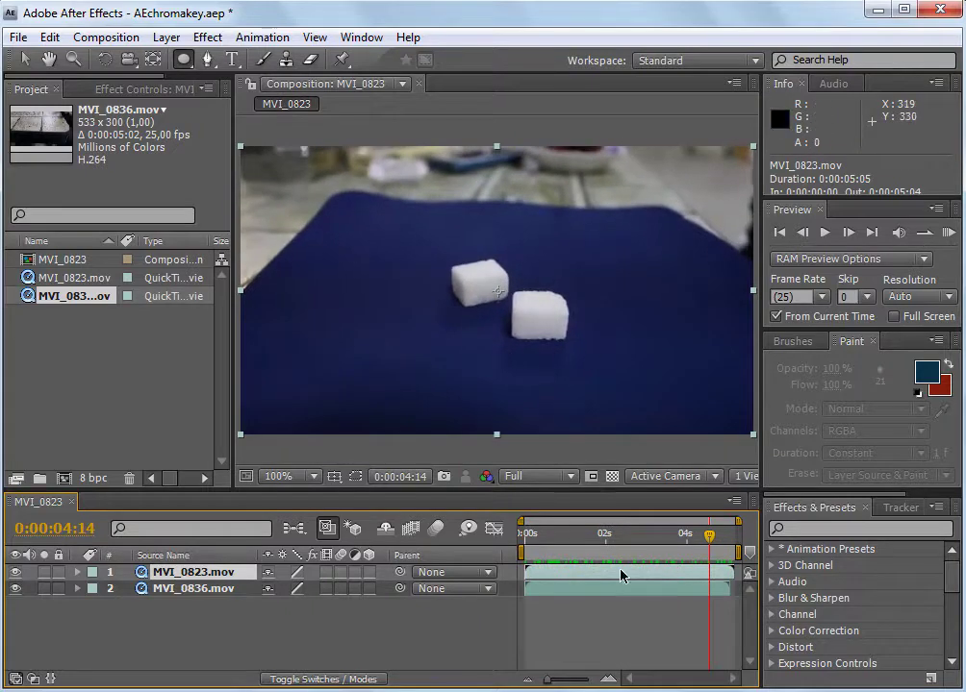
drag(610, 550, 471, 526)
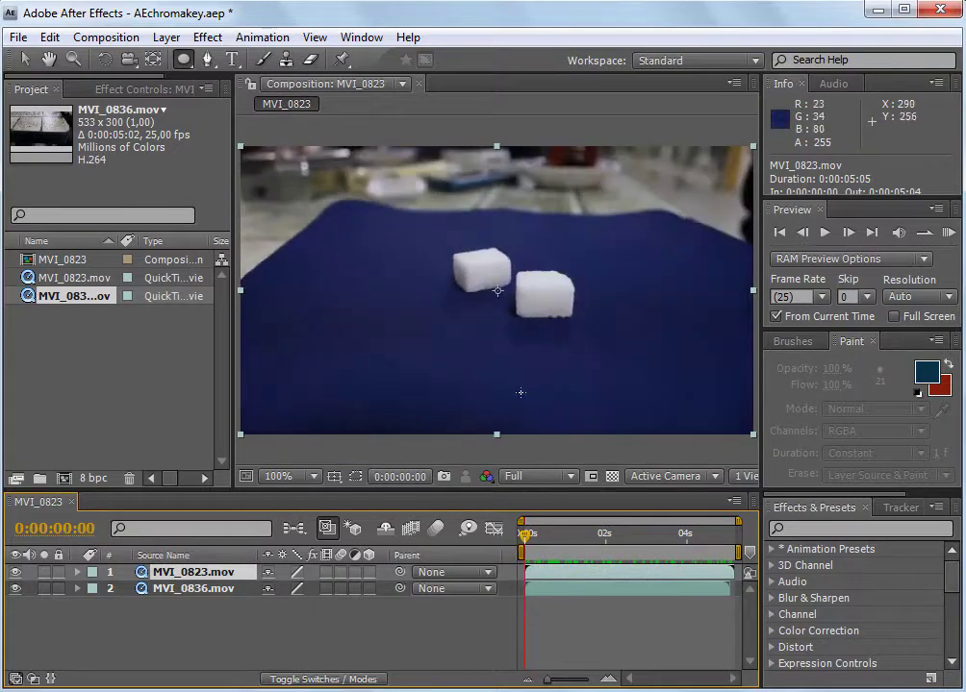
drag(399, 227, 625, 391)
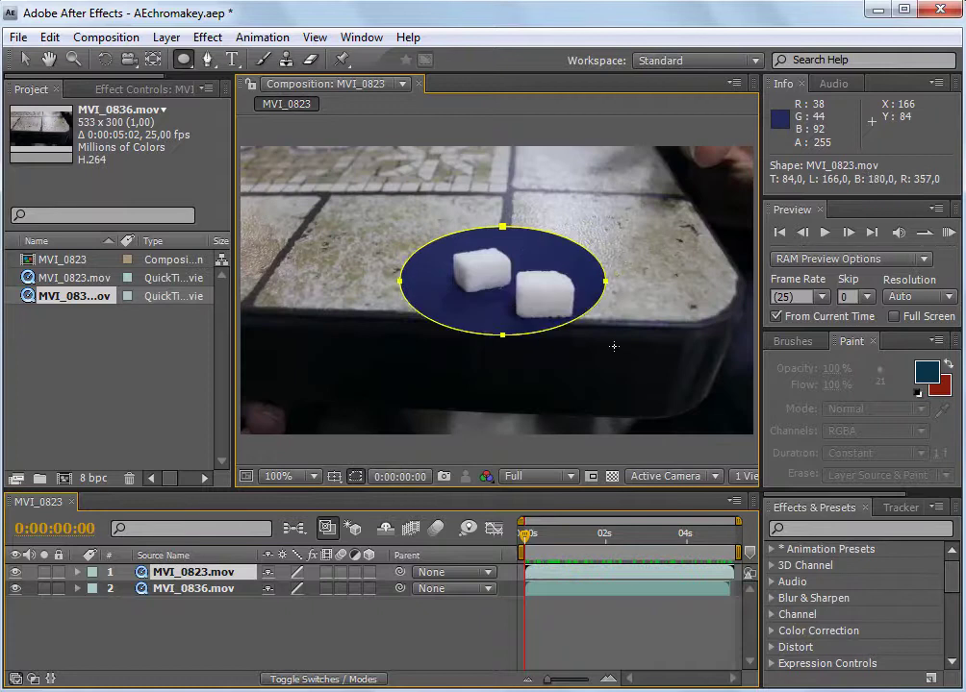
Step: Check the mask across frames, toggling Mask 1 off and back to Add mode
mouse_move(577, 536)
mouse_down()
mouse_move(686, 541)
mouse_move(493, 528)
mouse_up()
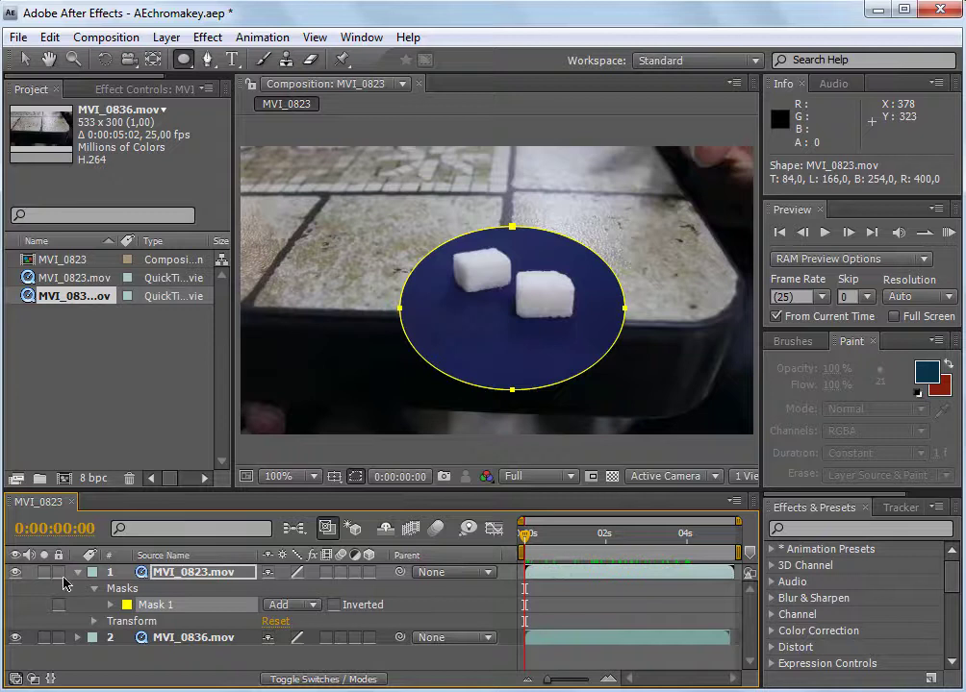
click(283, 605)
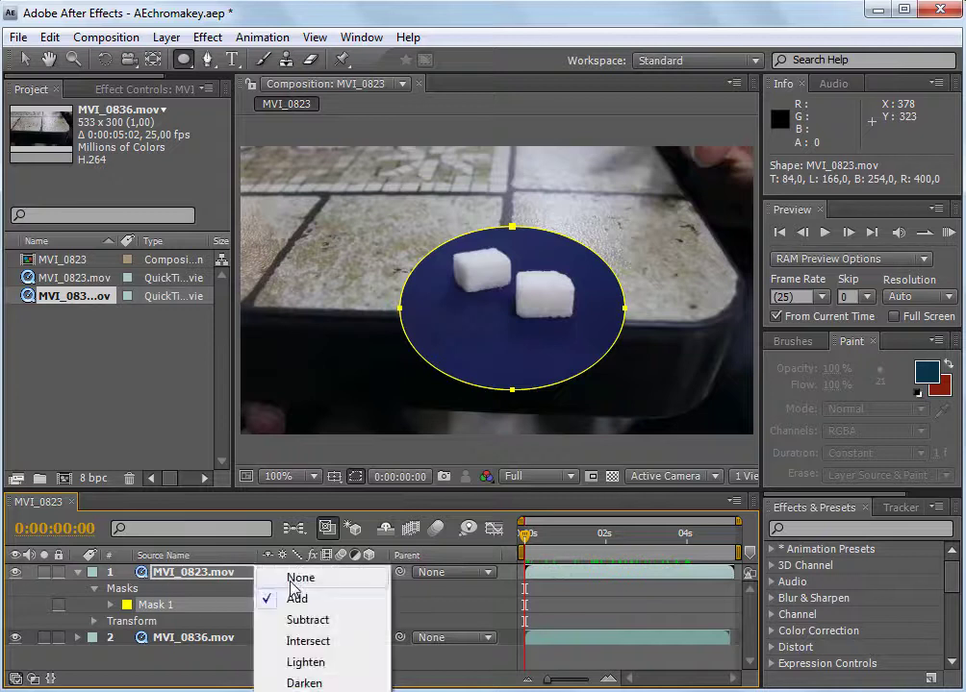
click(293, 578)
click(289, 605)
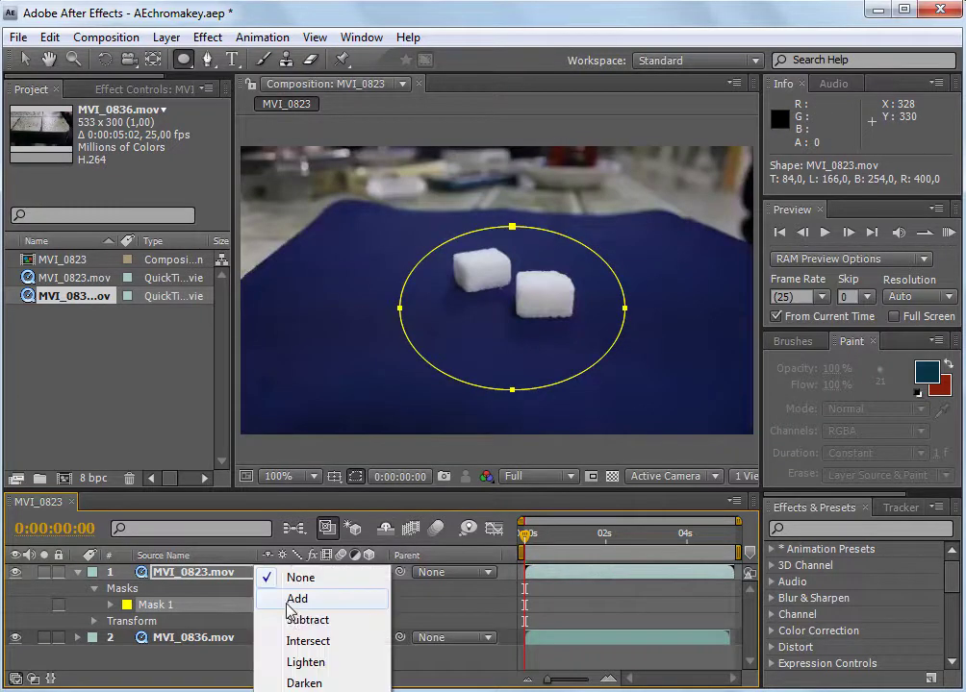
click(290, 606)
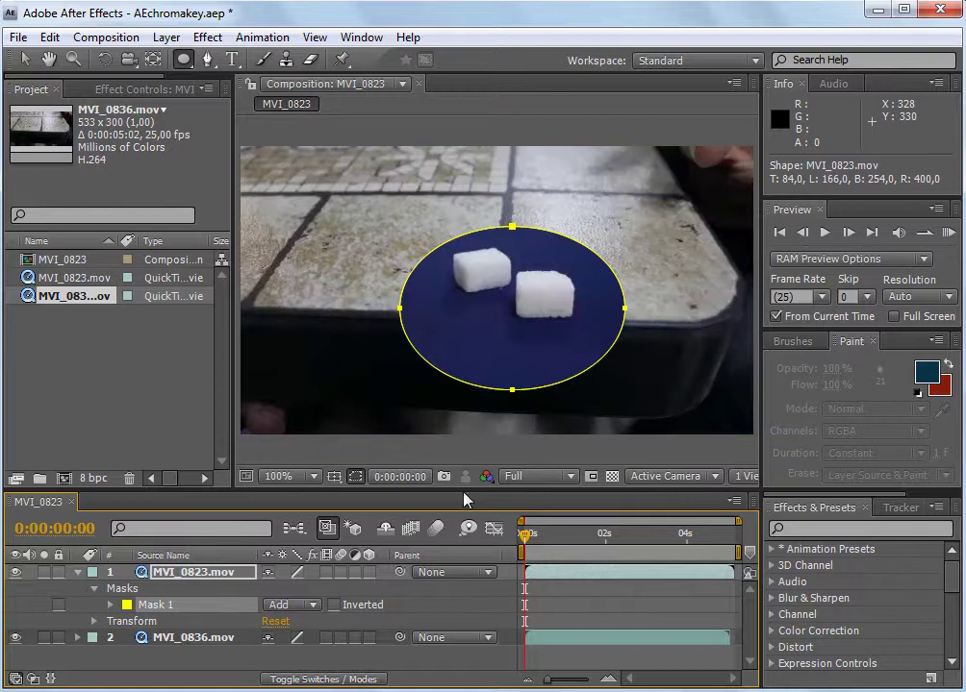
click(23, 57)
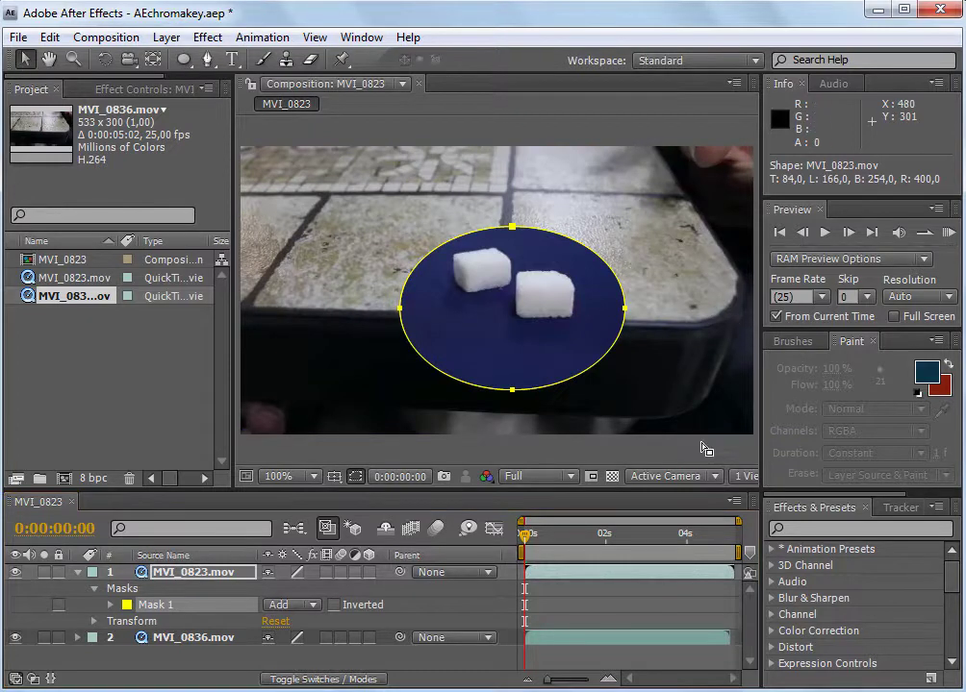
Step: Hide the mask outline and give Mask 1 a 50-pixel Mask Feather
click(359, 482)
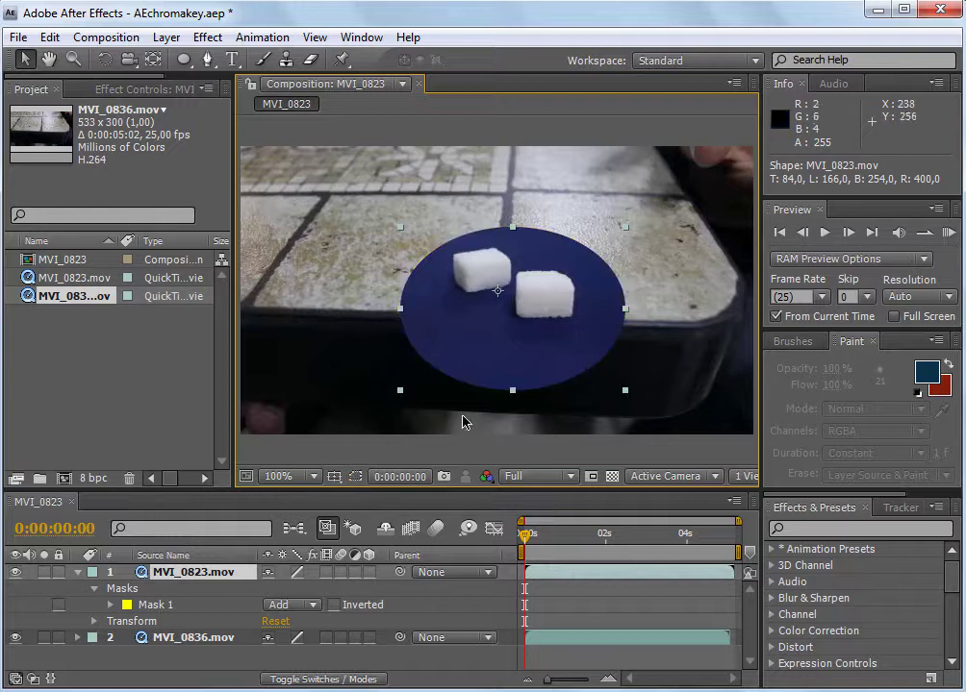
click(422, 443)
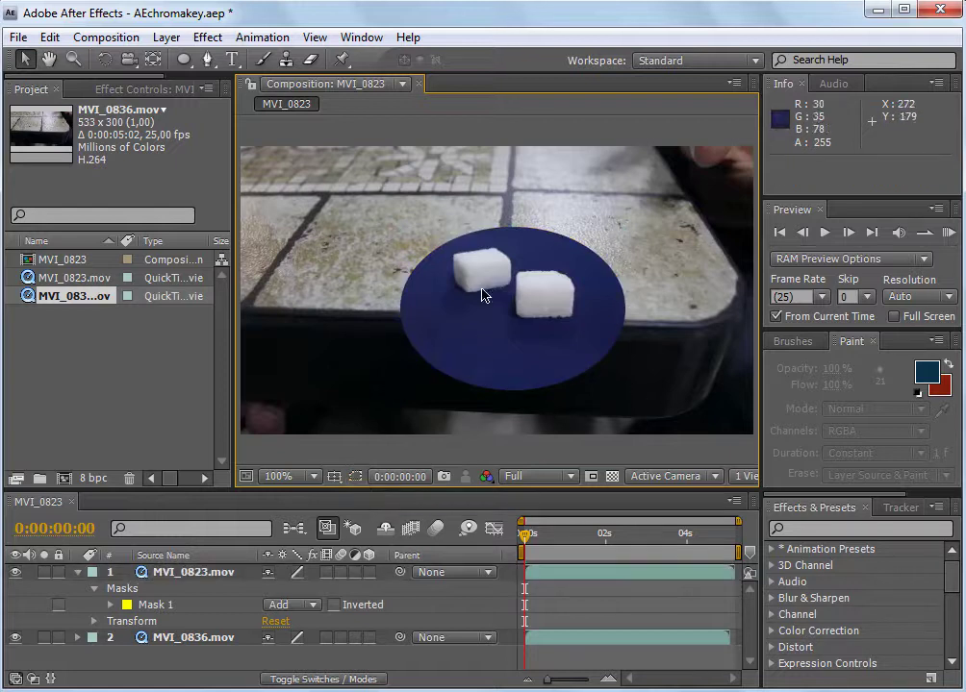
click(178, 611)
key(m)
key(m)
key(m)
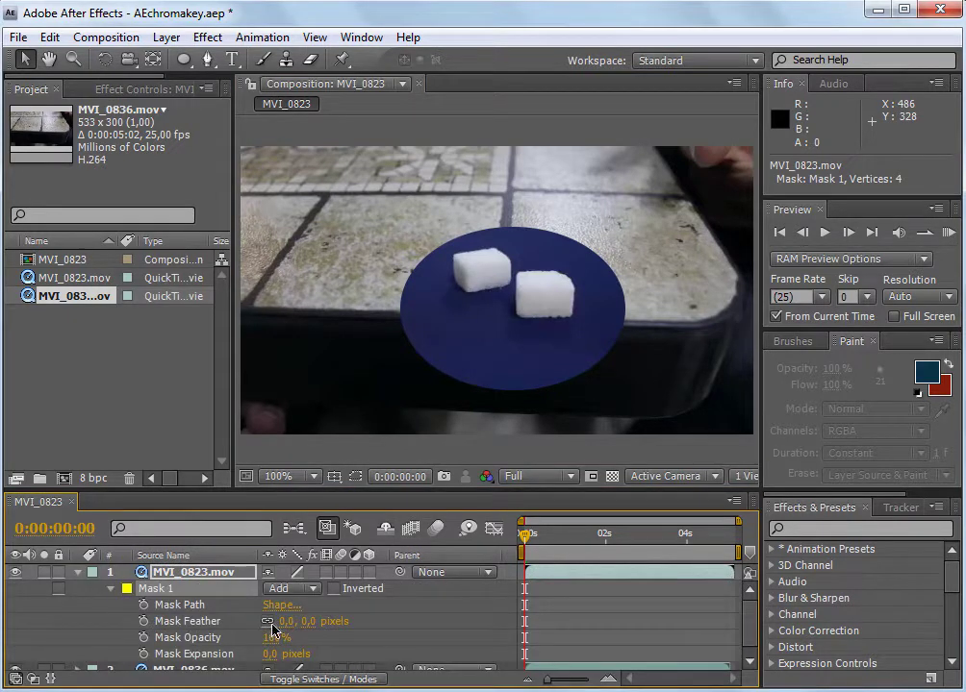
mouse_move(278, 630)
mouse_down()
mouse_move(311, 630)
mouse_move(271, 634)
mouse_up()
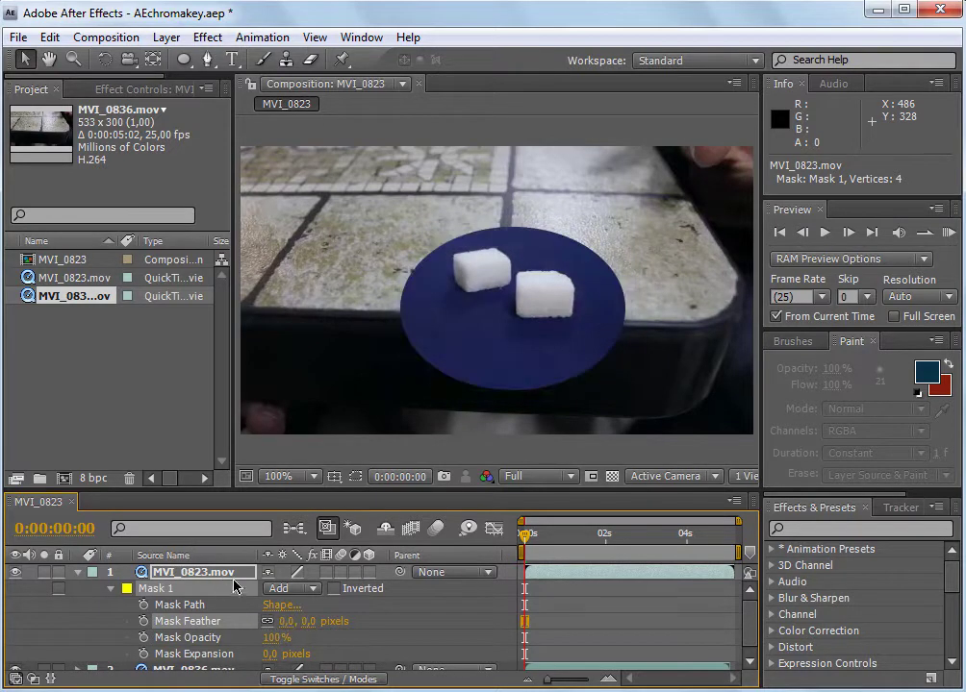
key(ctrl+grave)
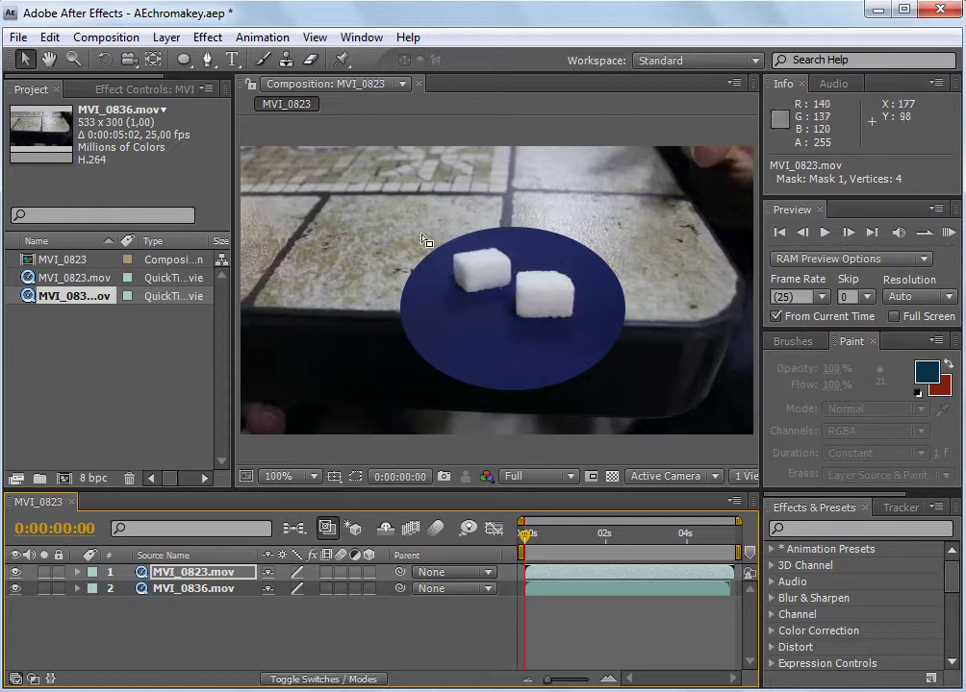
click(491, 447)
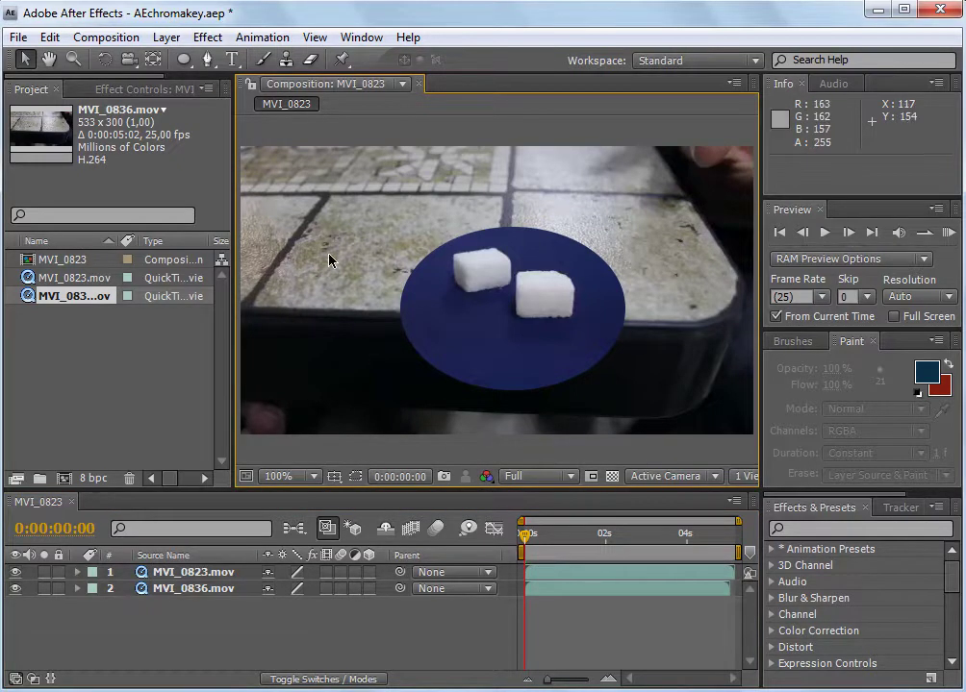
Step: Apply Keying > Color Key to the sugar-cube layer MVI_0823.mov
click(424, 274)
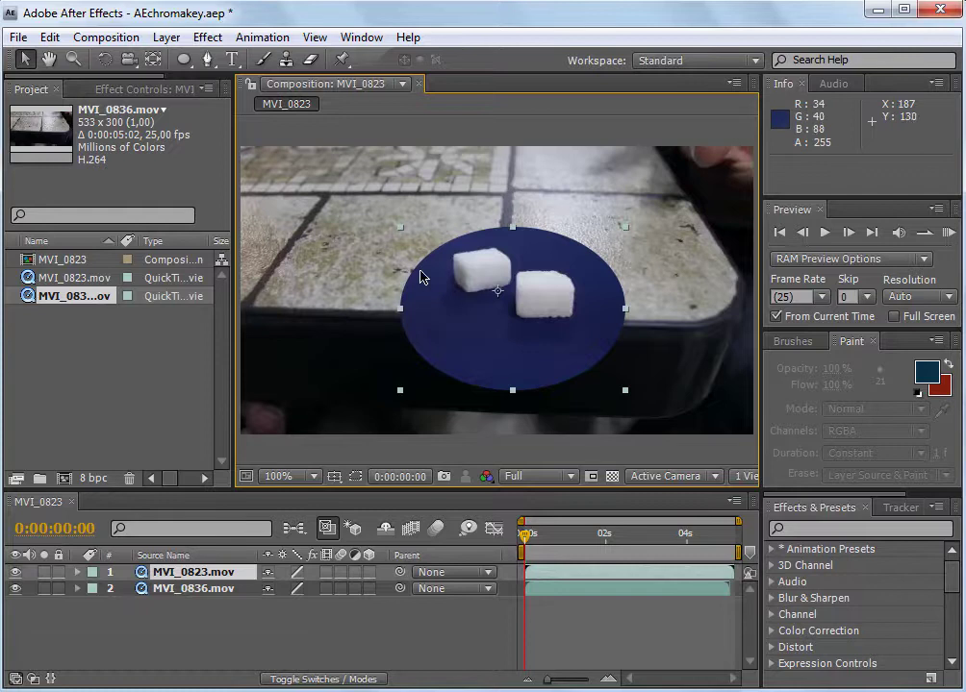
click(208, 38)
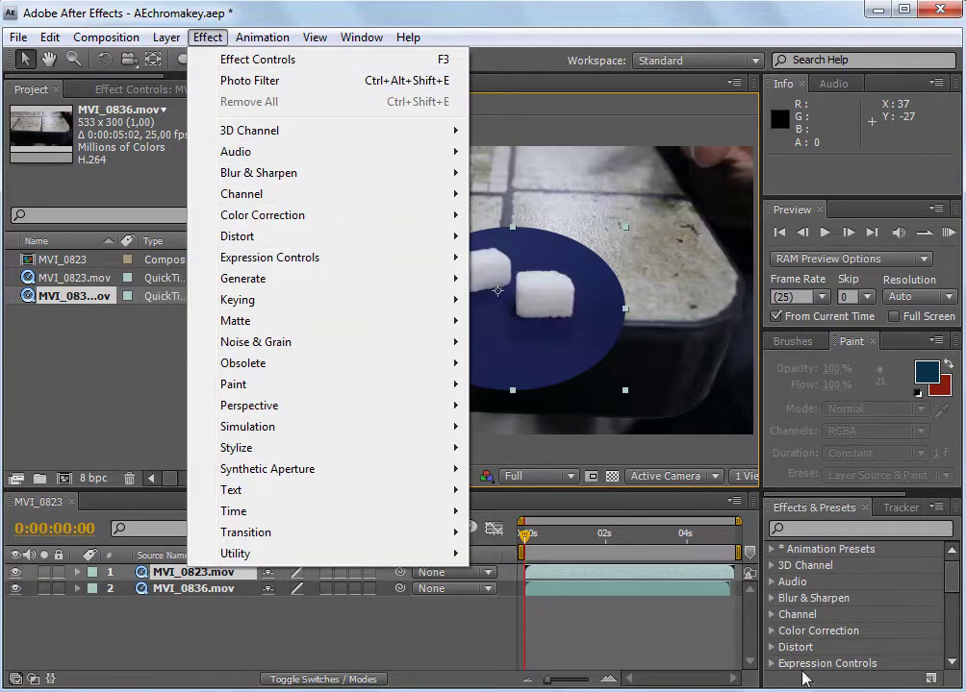
mouse_move(310, 300)
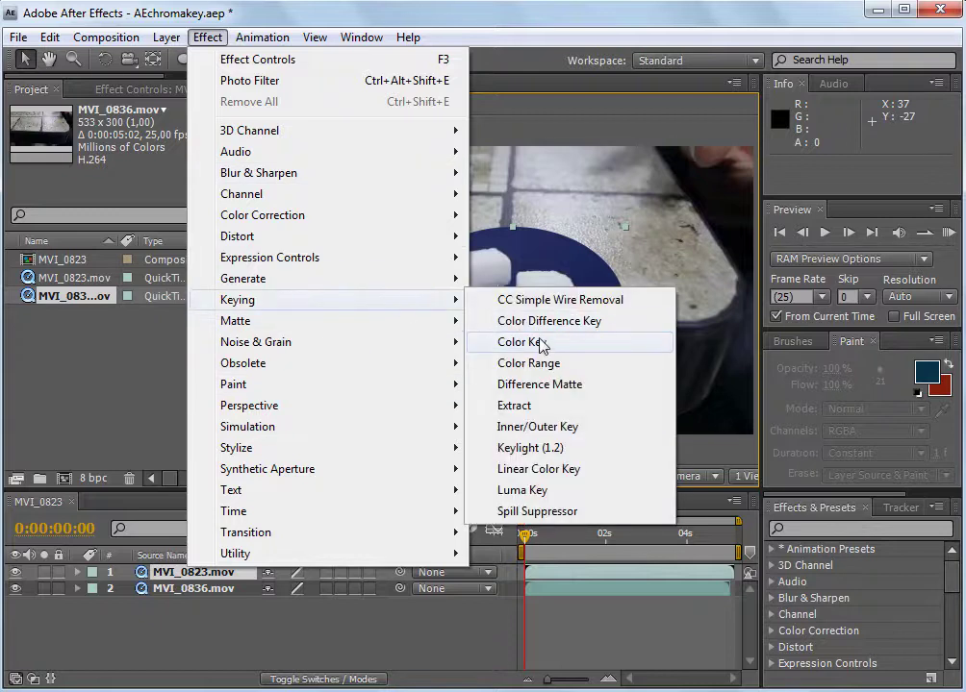
click(538, 340)
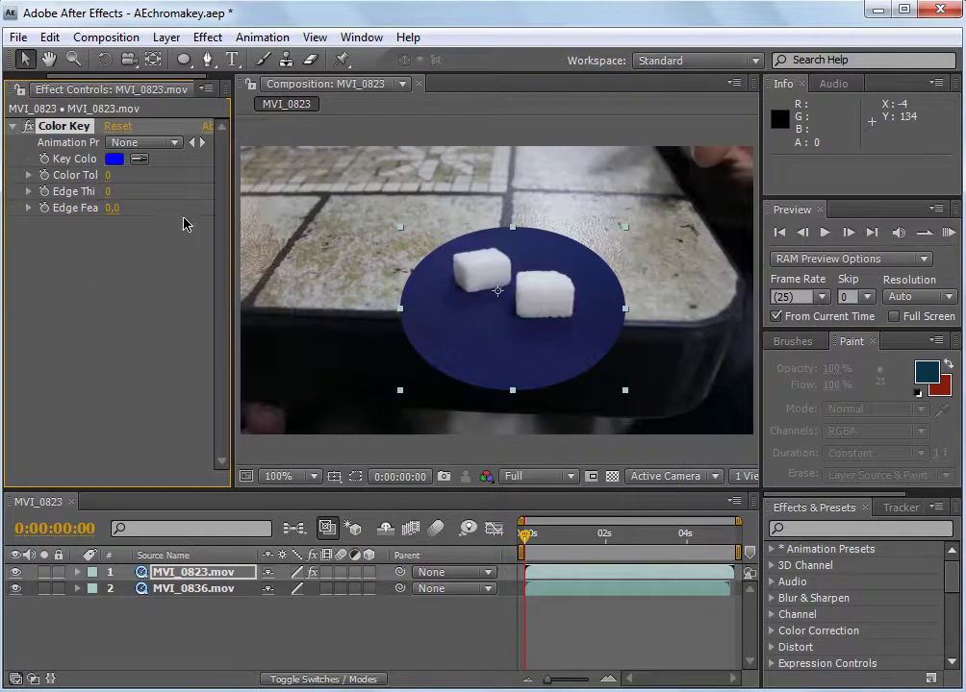
Step: Duplicate Color Key twice, then delete Color Key 3 and Color Key 2
key(ctrl+d)
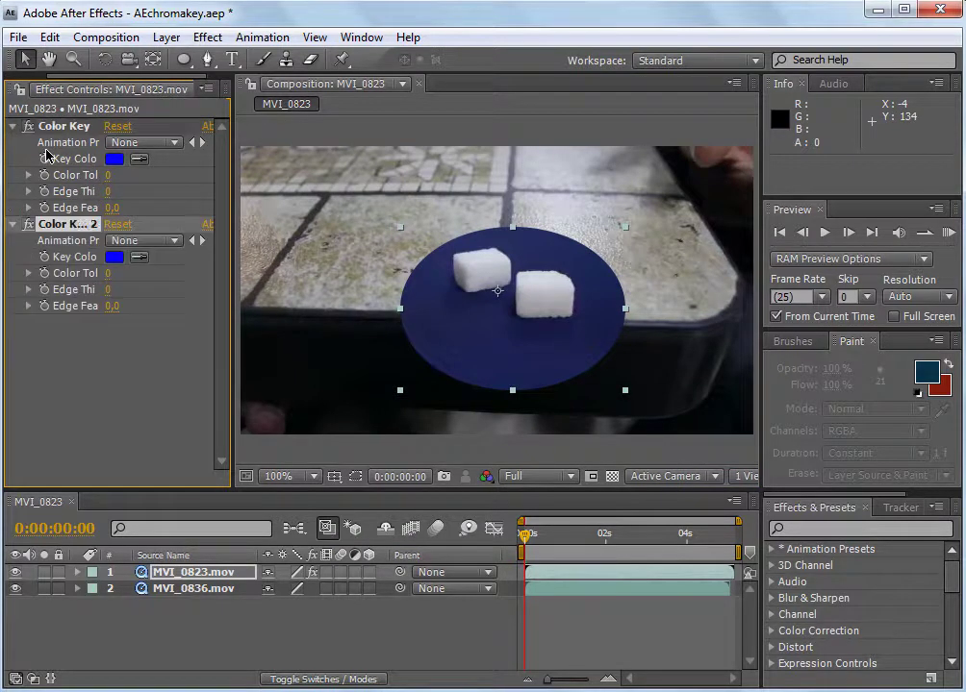
key(ctrl+d)
key(Delete)
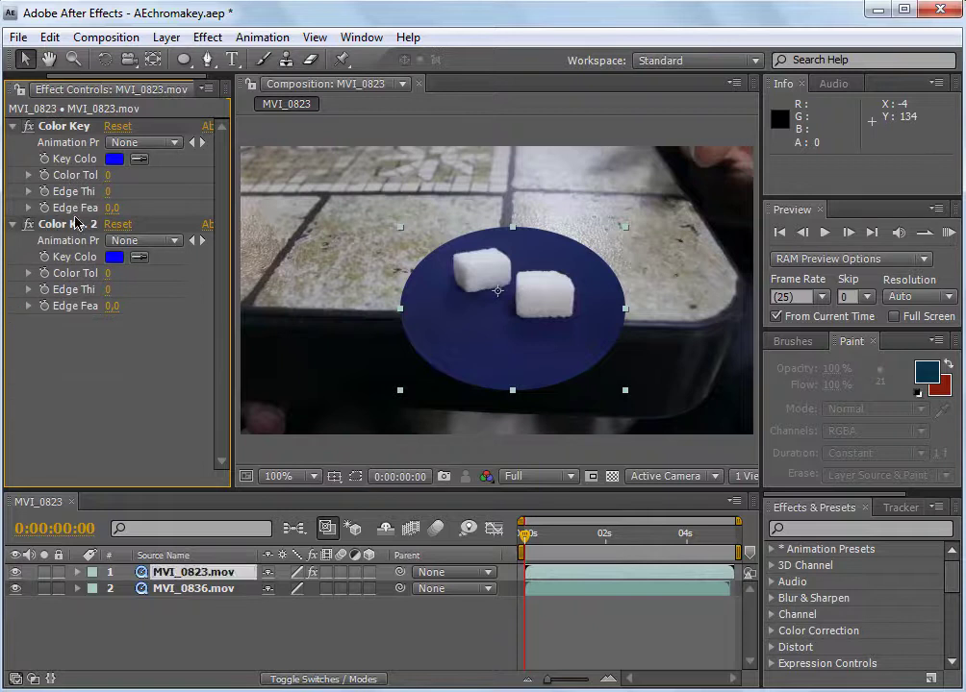
click(79, 228)
key(Delete)
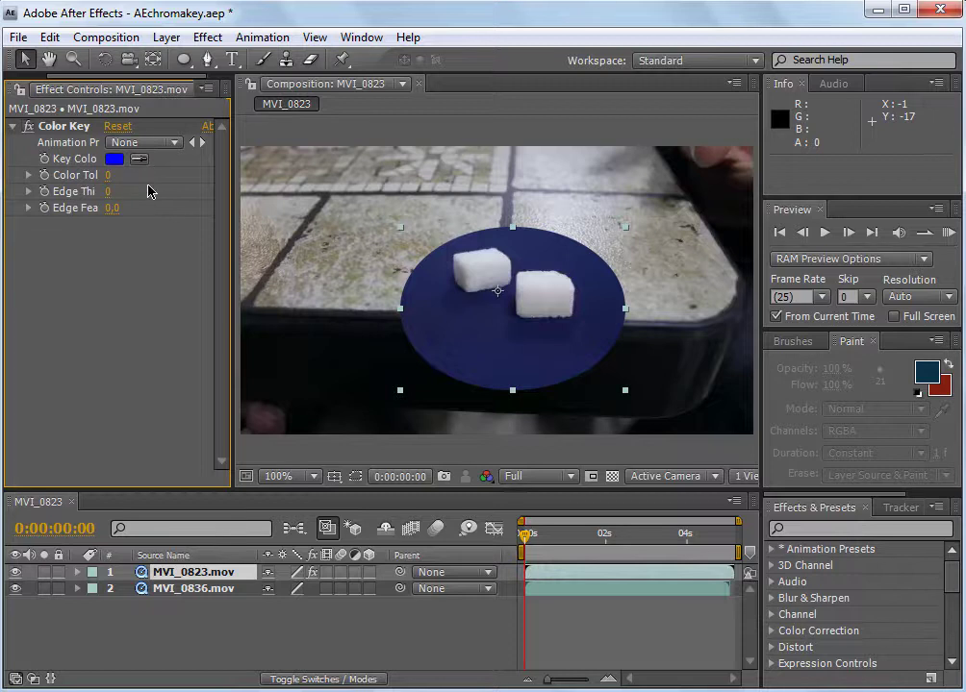
click(205, 43)
mouse_move(284, 300)
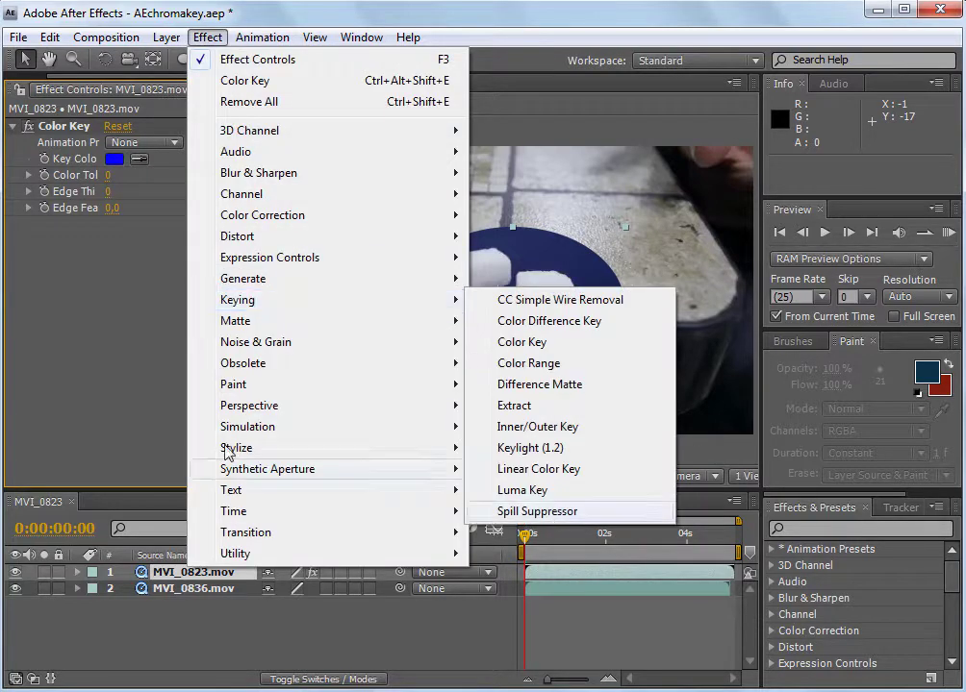
click(122, 112)
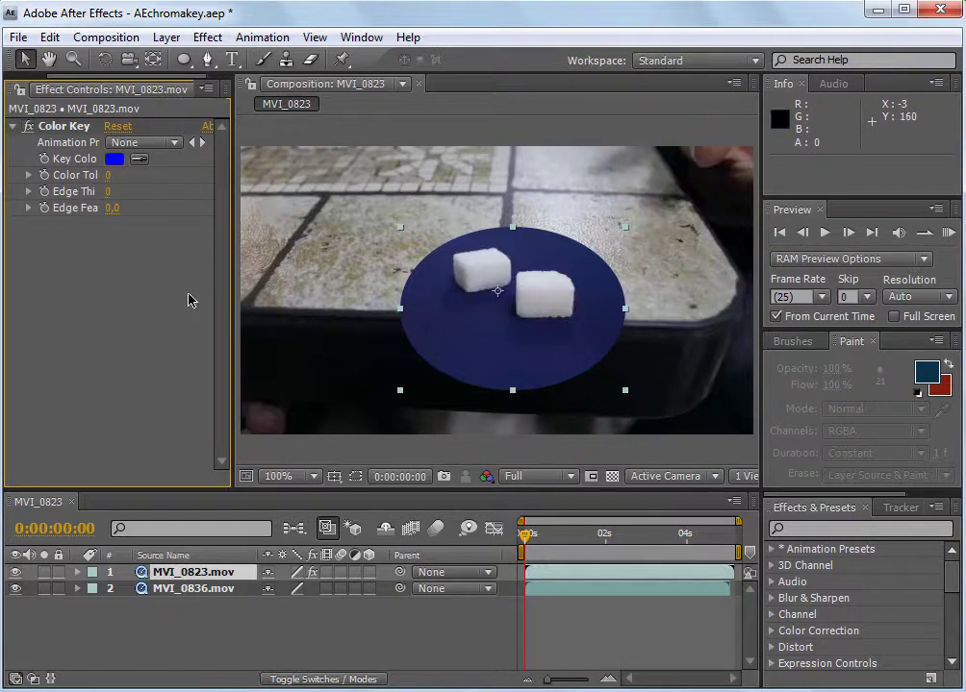
Step: Sample the ellipse's navy blue as Color Key's key colour and raise Color Tolerance to 35
click(76, 128)
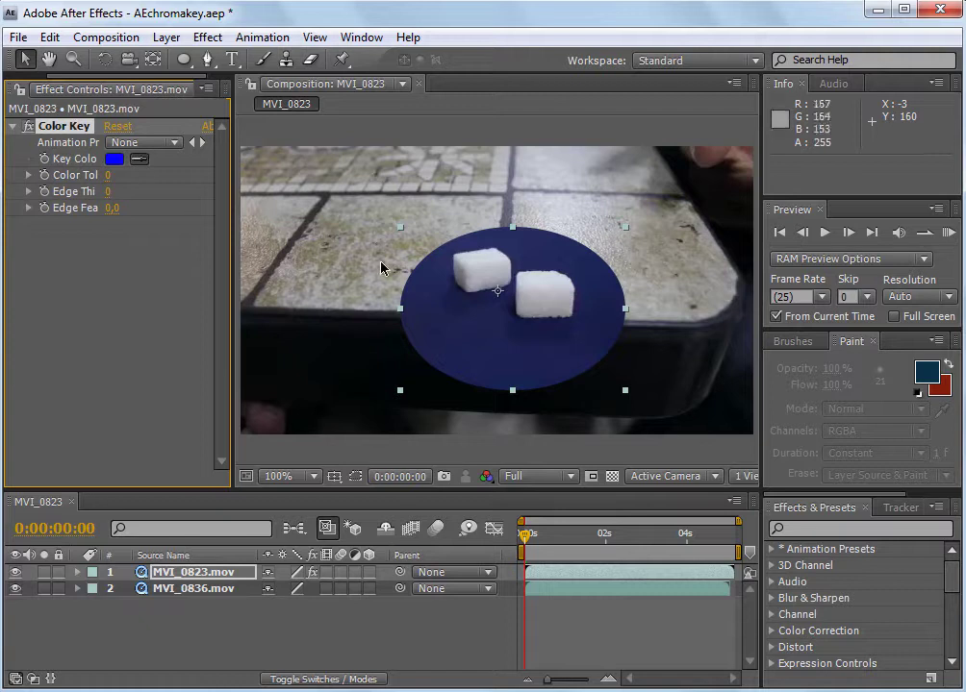
click(491, 355)
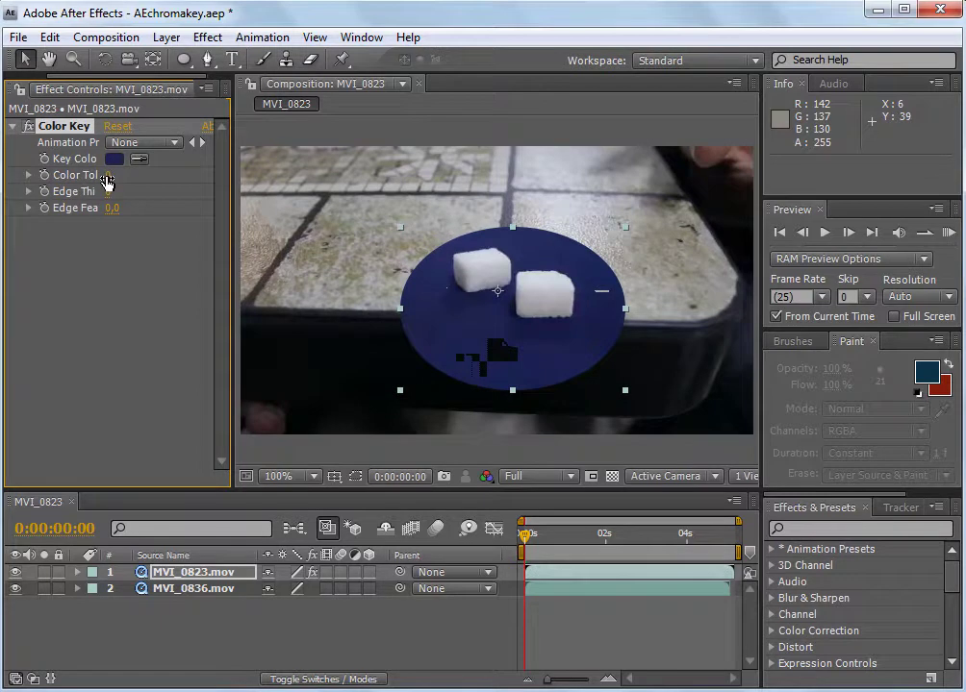
drag(107, 182, 191, 199)
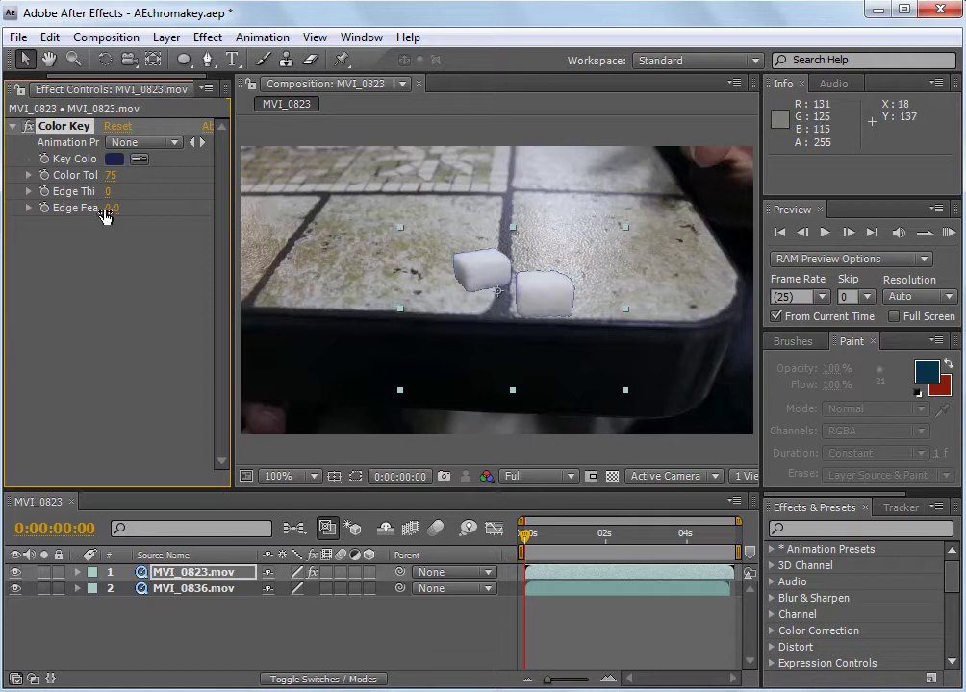
Step: Set Color Key's Edge Feather to 1.1 and Edge Thin to 1, testing thinning up to 5
mouse_move(109, 217)
mouse_down()
mouse_move(133, 222)
mouse_move(121, 254)
mouse_up()
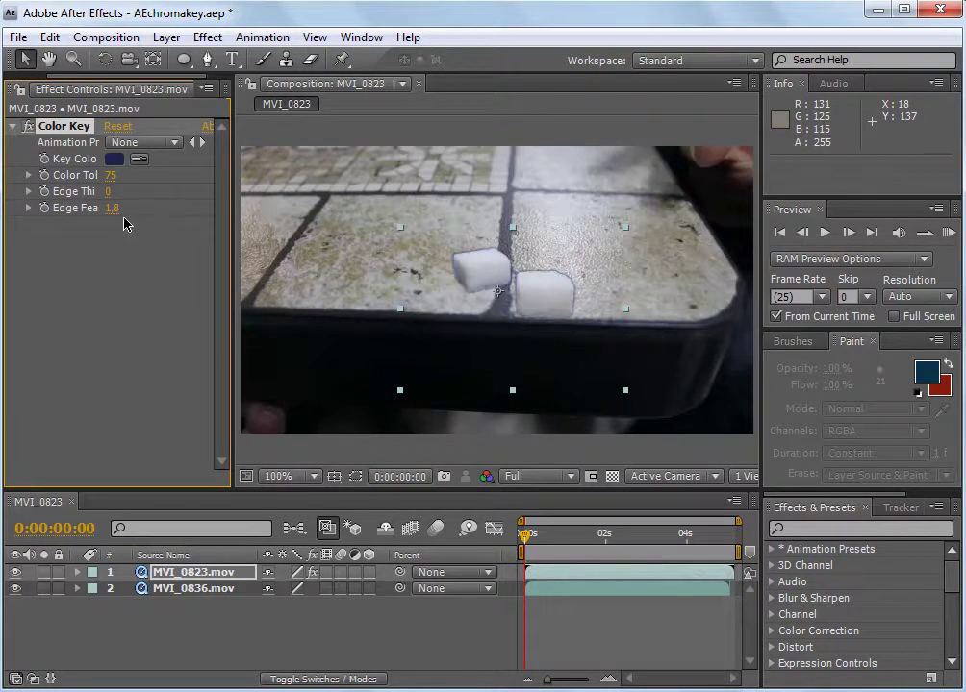
drag(109, 216, 98, 200)
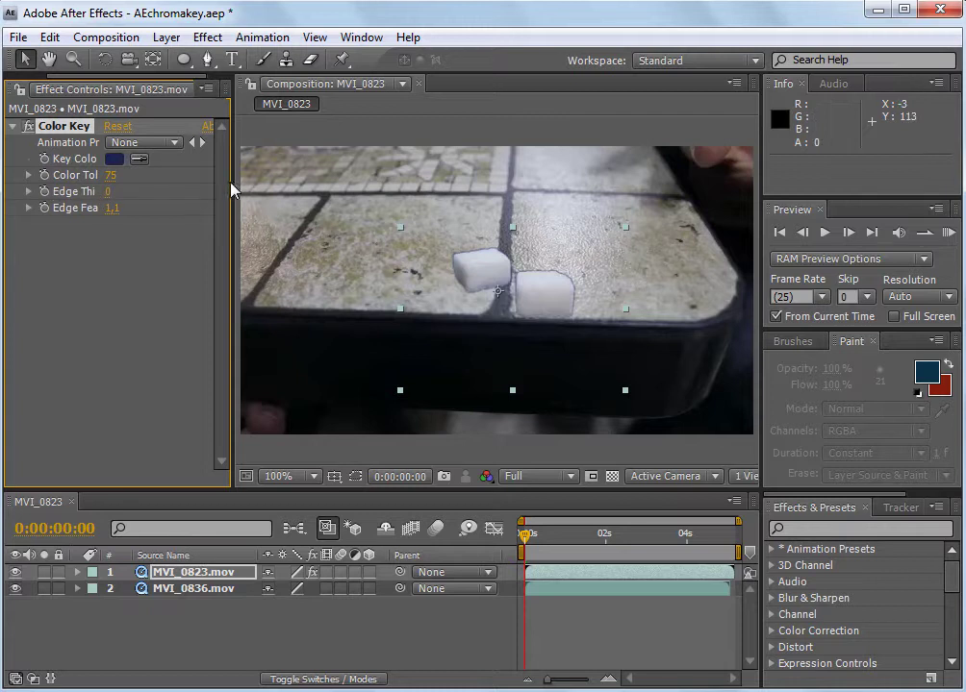
drag(233, 182, 237, 182)
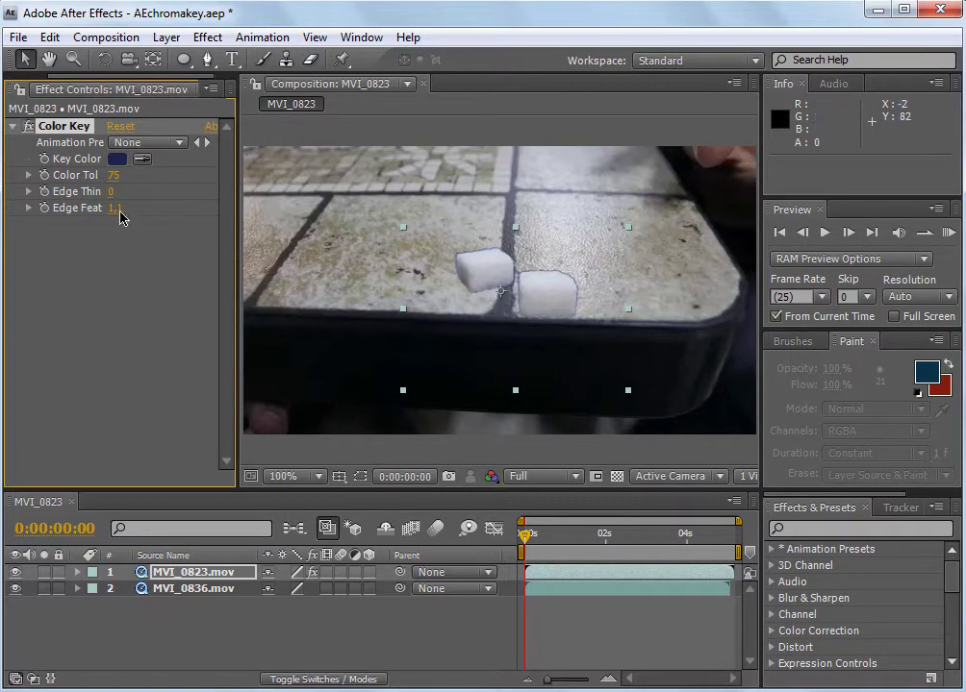
drag(112, 197, 113, 199)
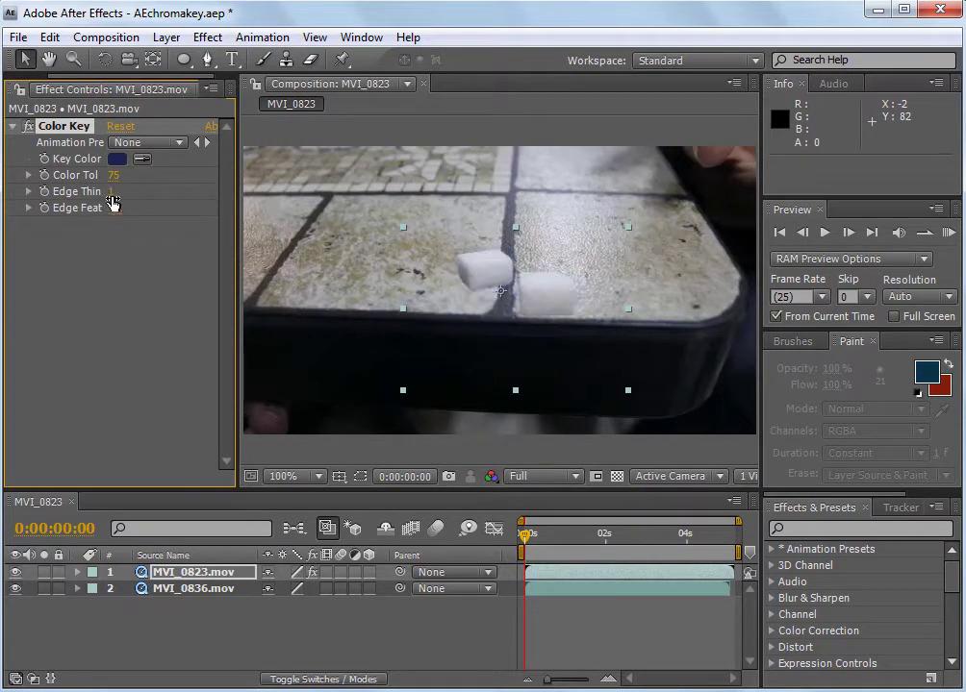
drag(112, 202, 155, 201)
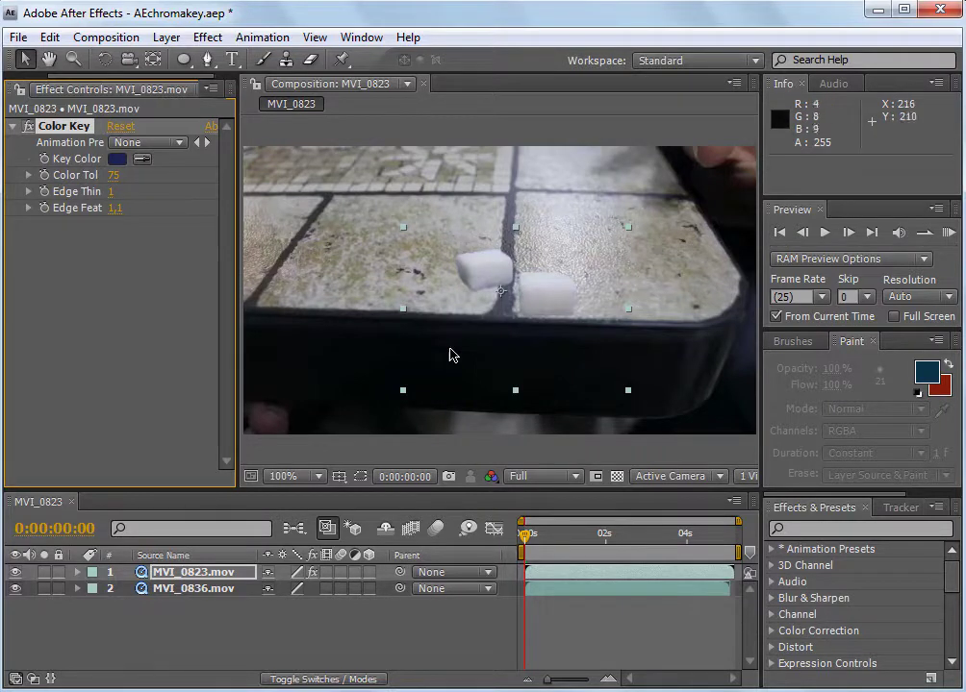
Step: Reset Edge Thin to 0, duplicate the key as Color Key 2, and compare effects at 200%
key(ctrl+z)
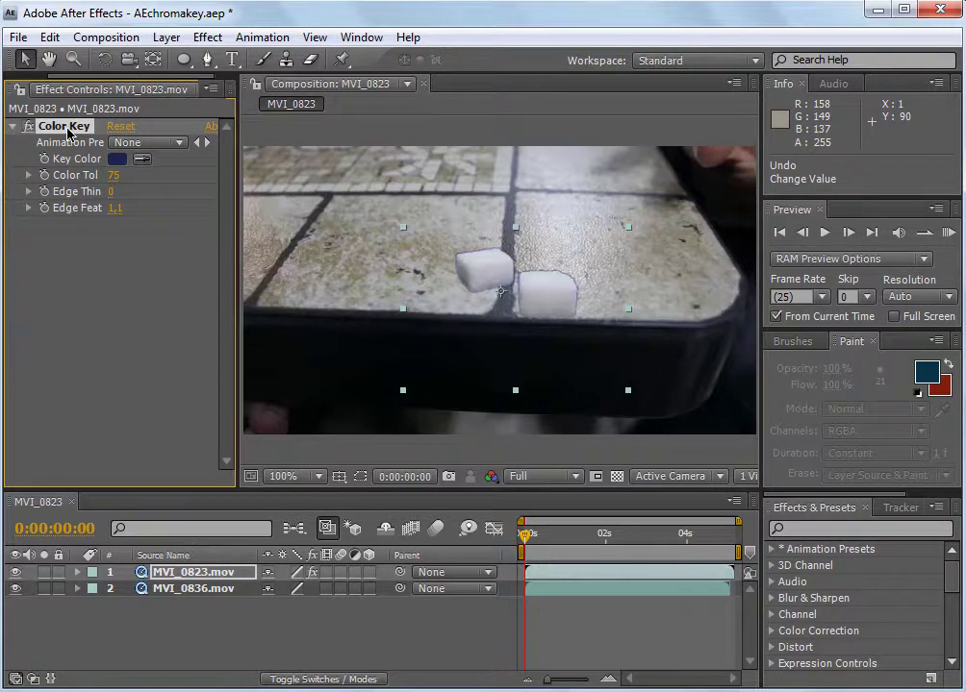
key(ctrl+d)
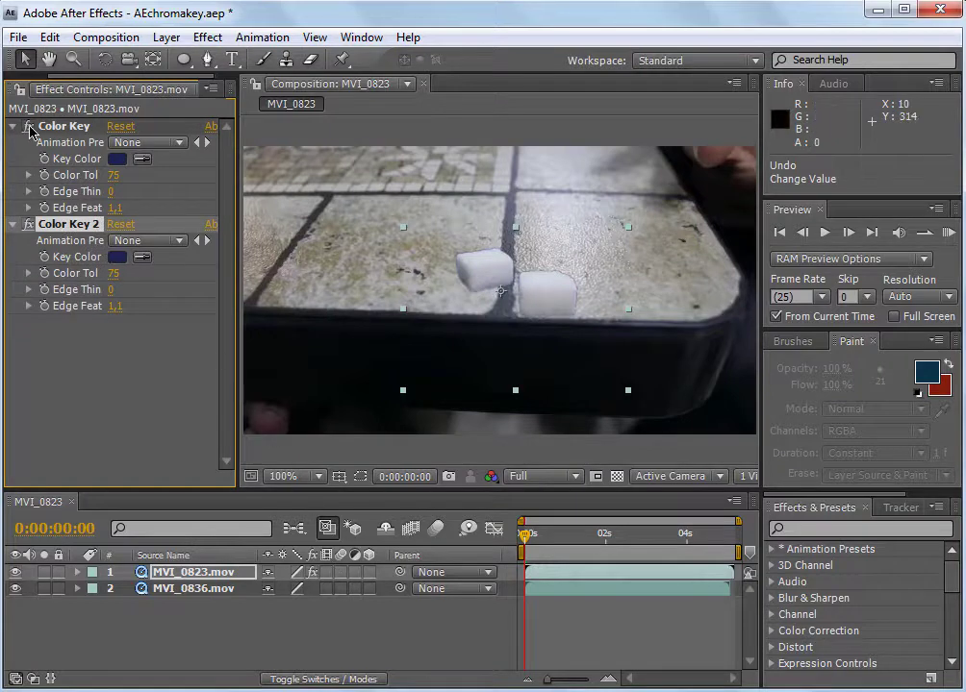
click(28, 224)
click(27, 126)
click(313, 574)
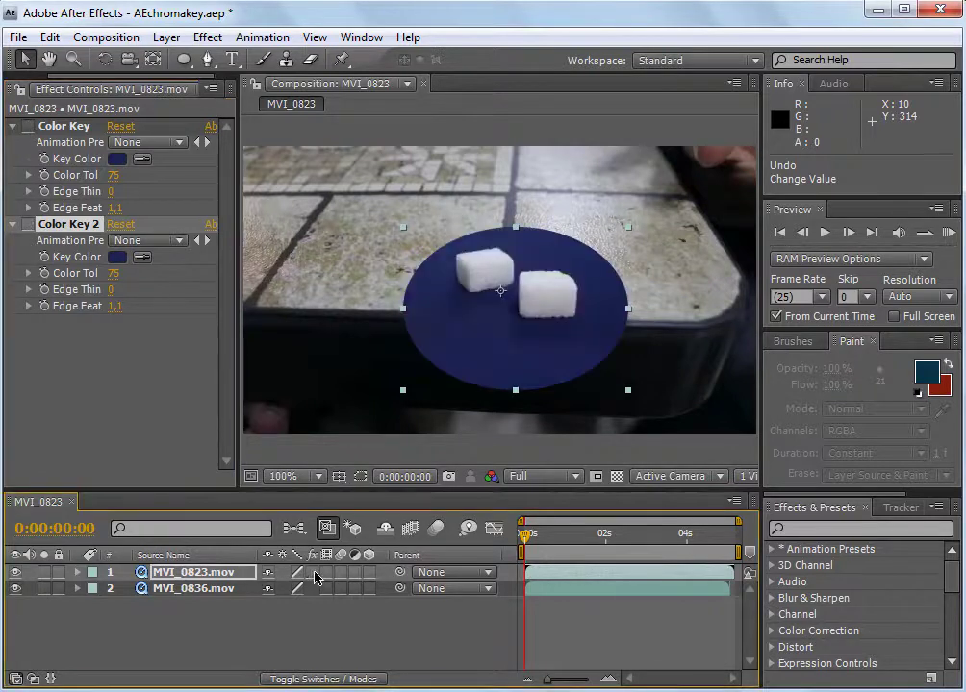
click(314, 574)
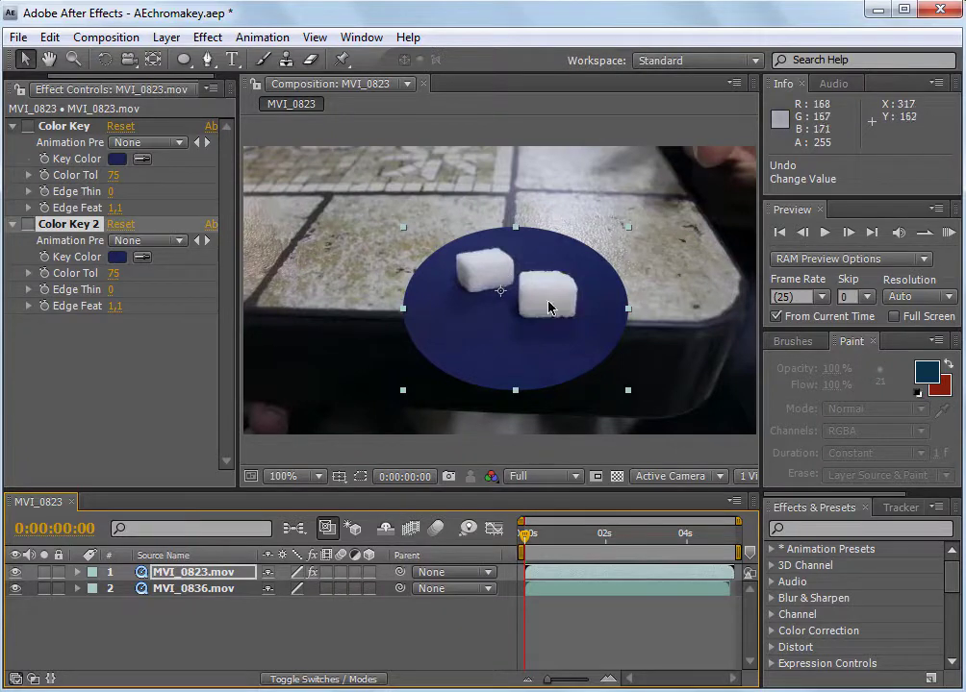
key(period)
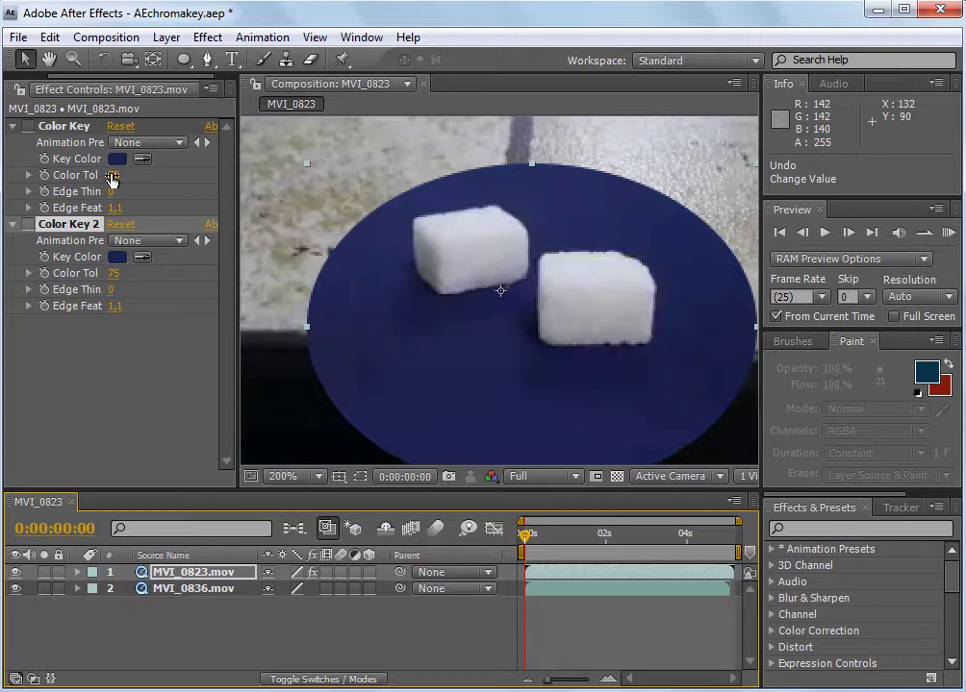
Step: Toggle each Color Key on and off to compare edges, ending with both keys enabled
click(28, 126)
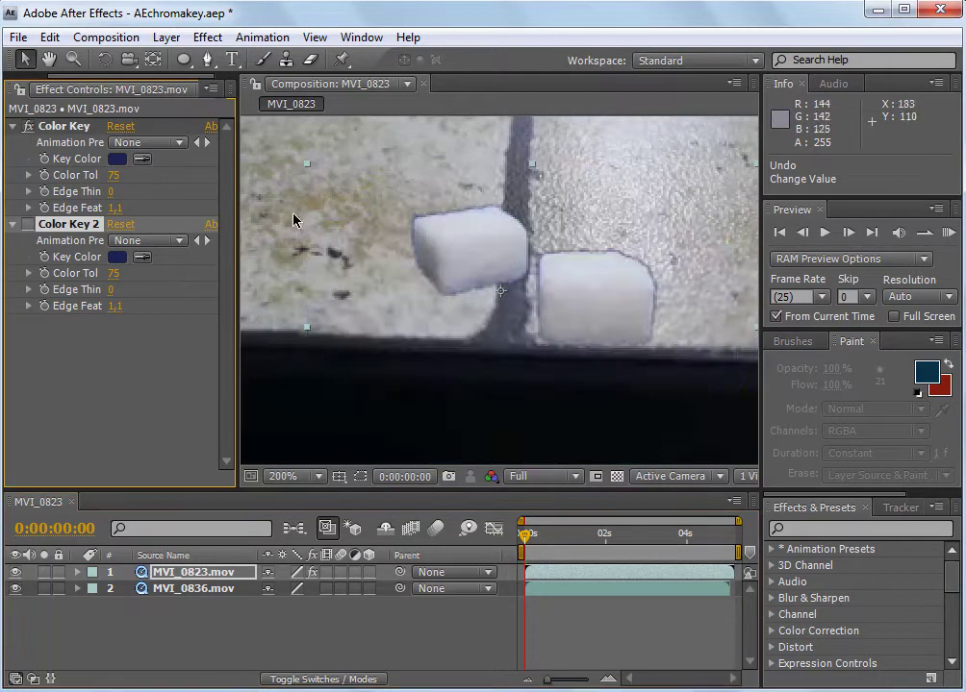
click(63, 126)
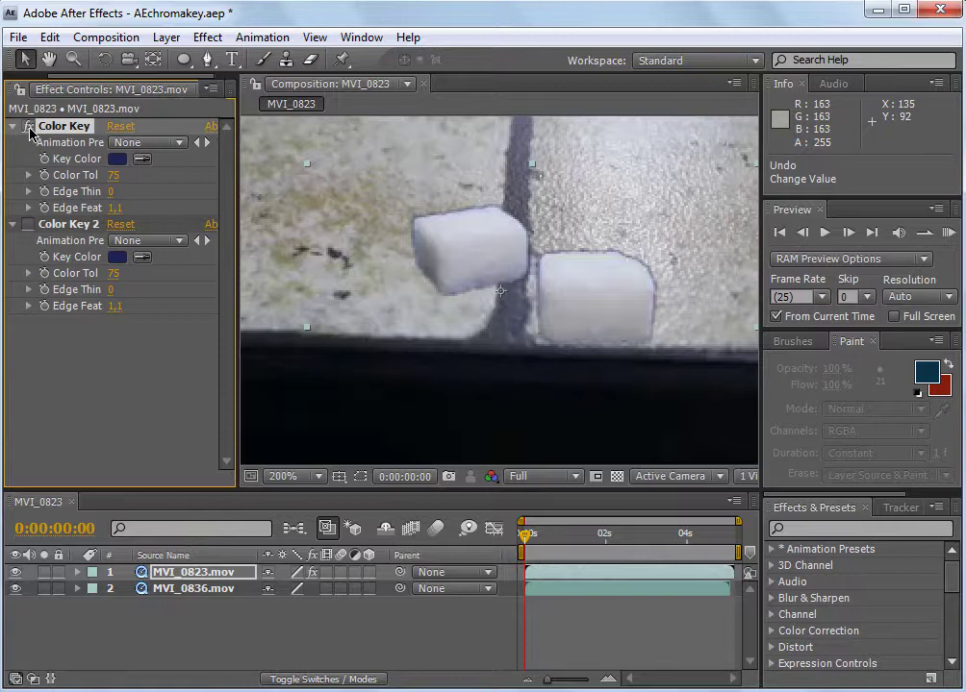
key(ctrl+z)
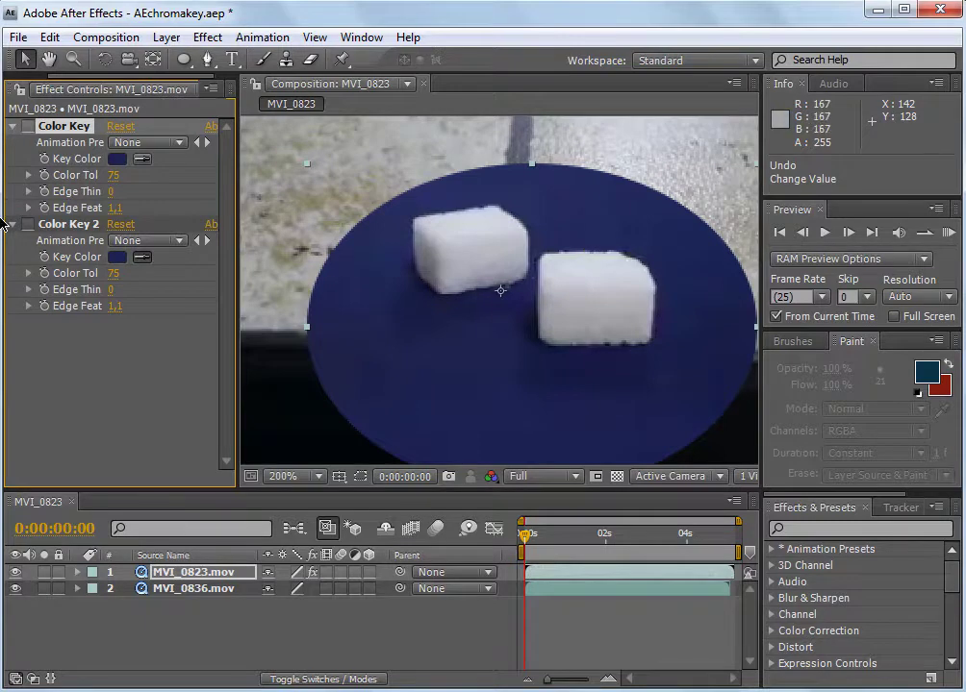
click(67, 224)
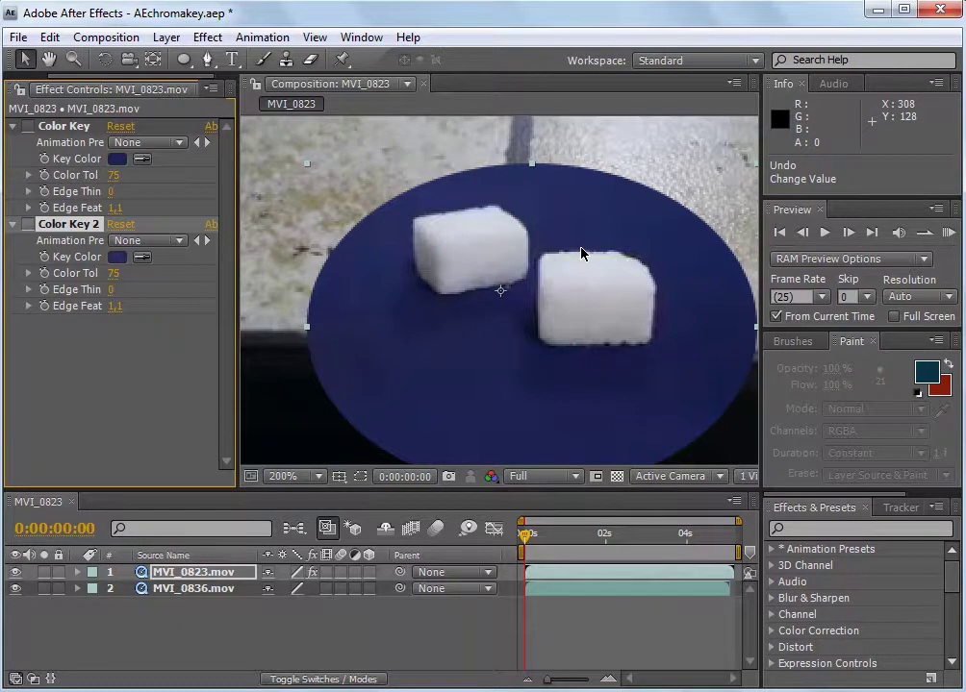
click(28, 126)
click(28, 225)
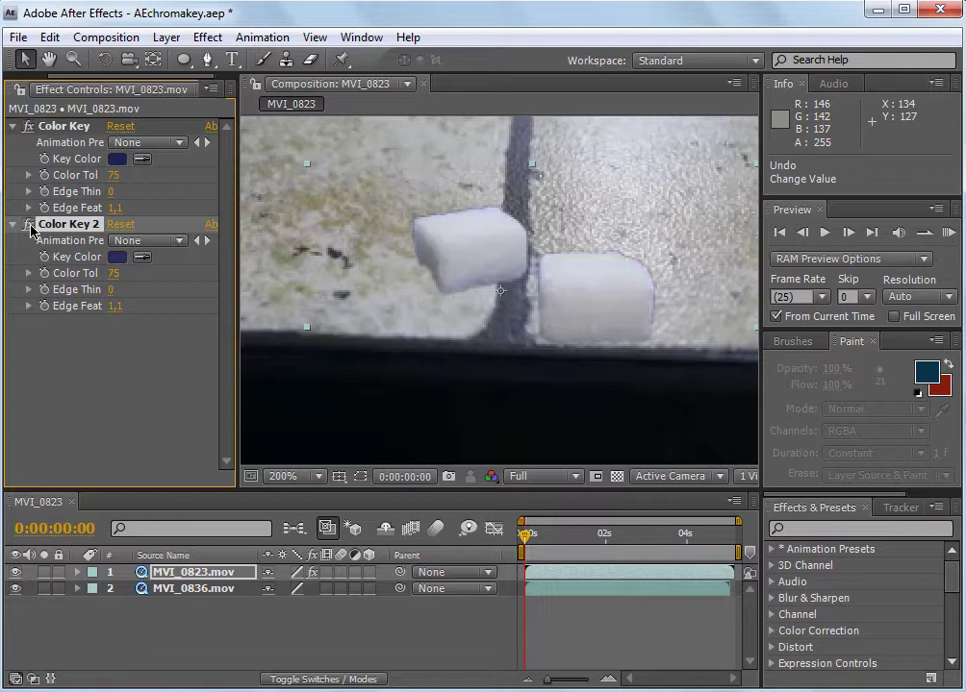
click(30, 226)
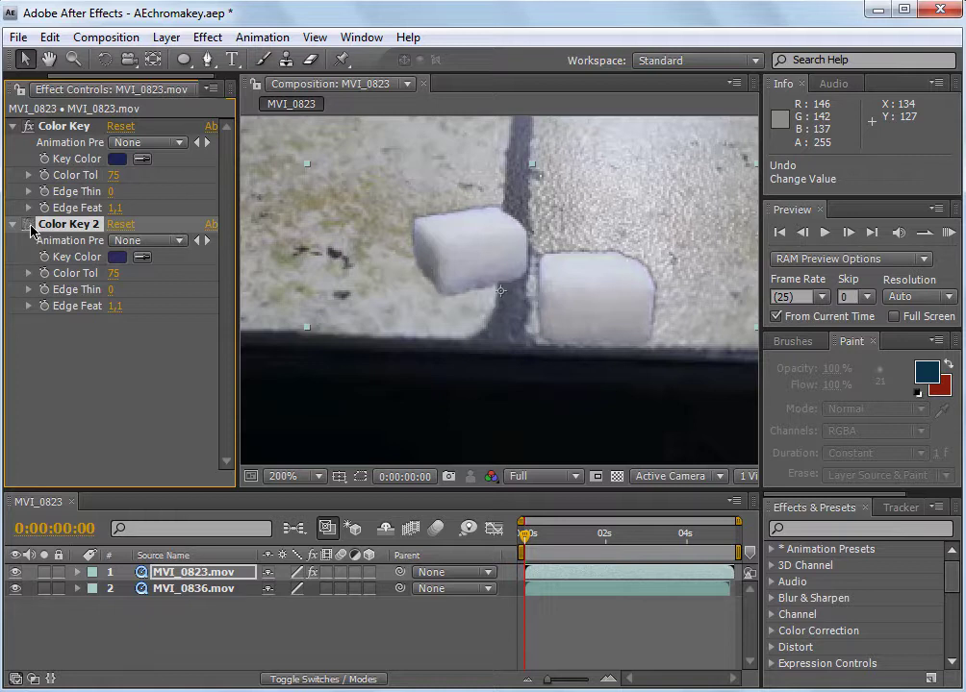
click(29, 227)
Step: Try Color Key 2 tolerance values, set its Edge Thin to 1, and return to 100% view
mouse_move(117, 278)
mouse_down()
mouse_move(85, 280)
mouse_move(96, 279)
mouse_up()
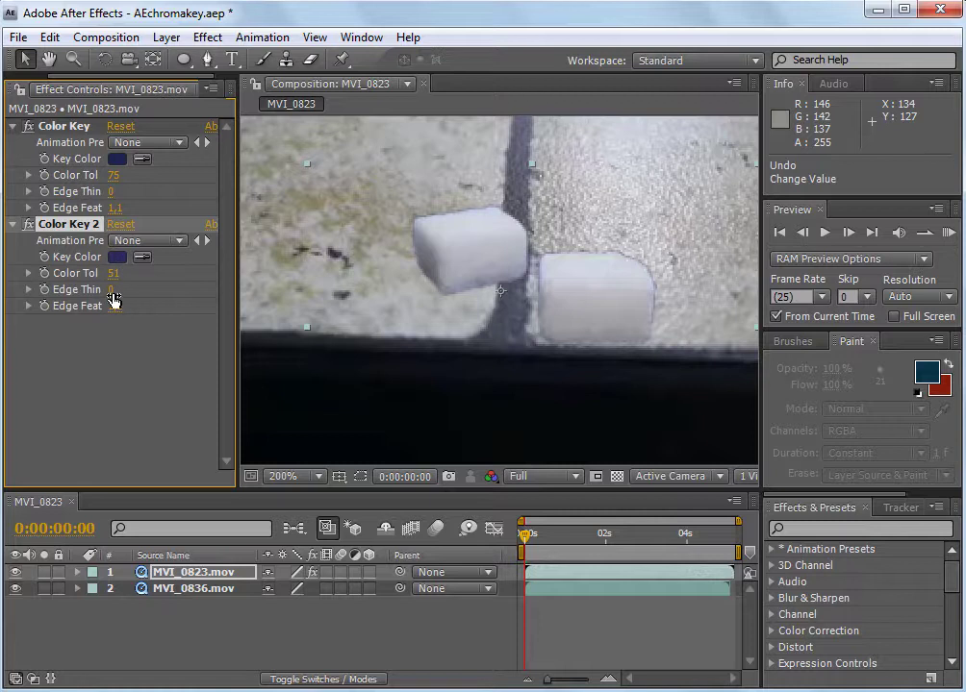
drag(113, 296, 109, 294)
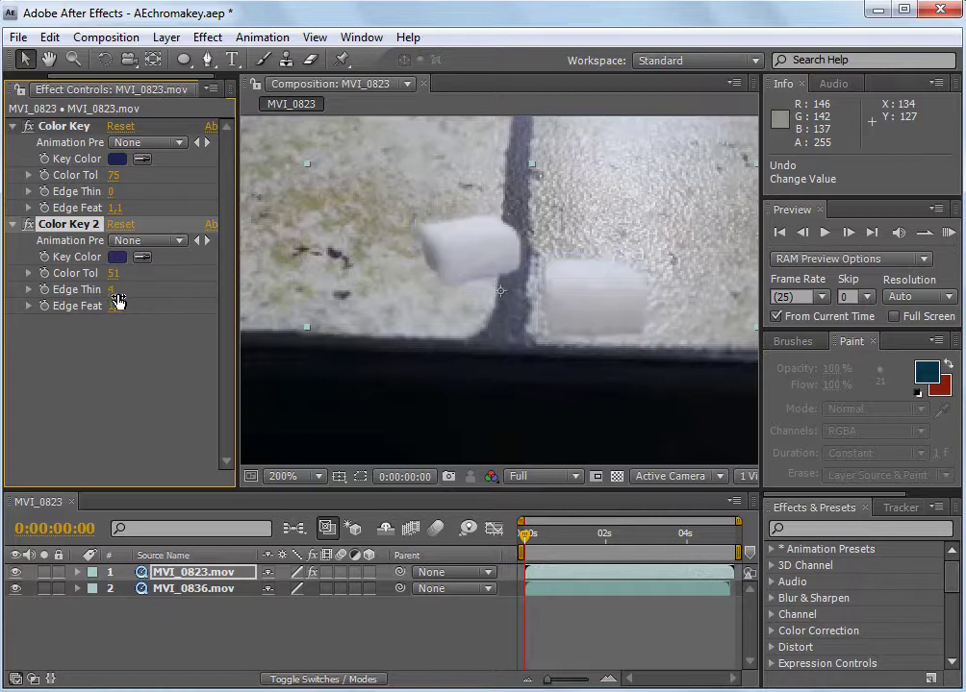
click(112, 292)
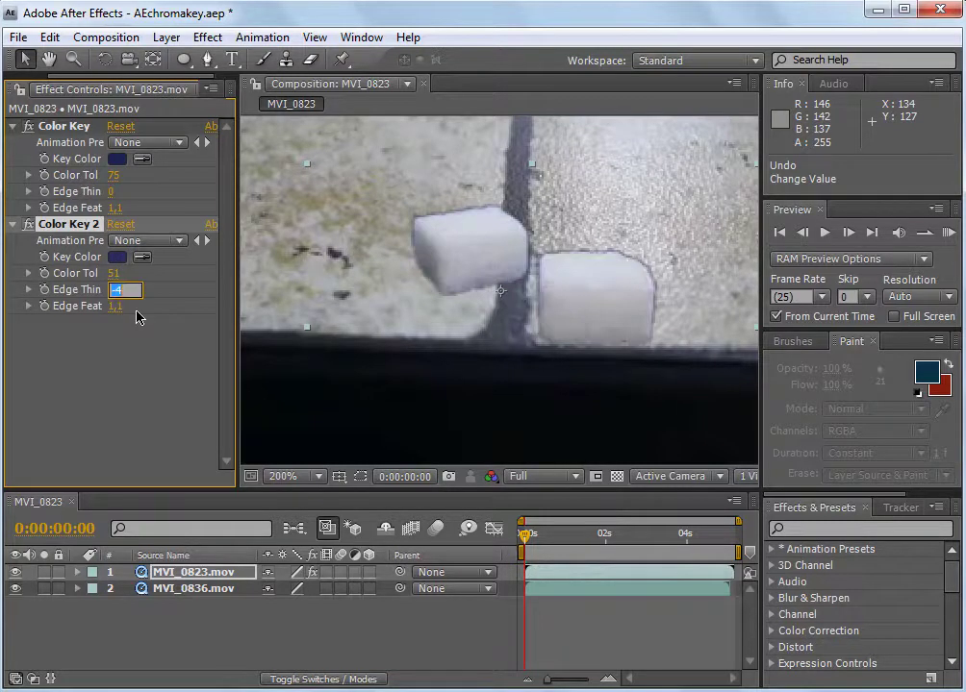
text(1)
key(Return)
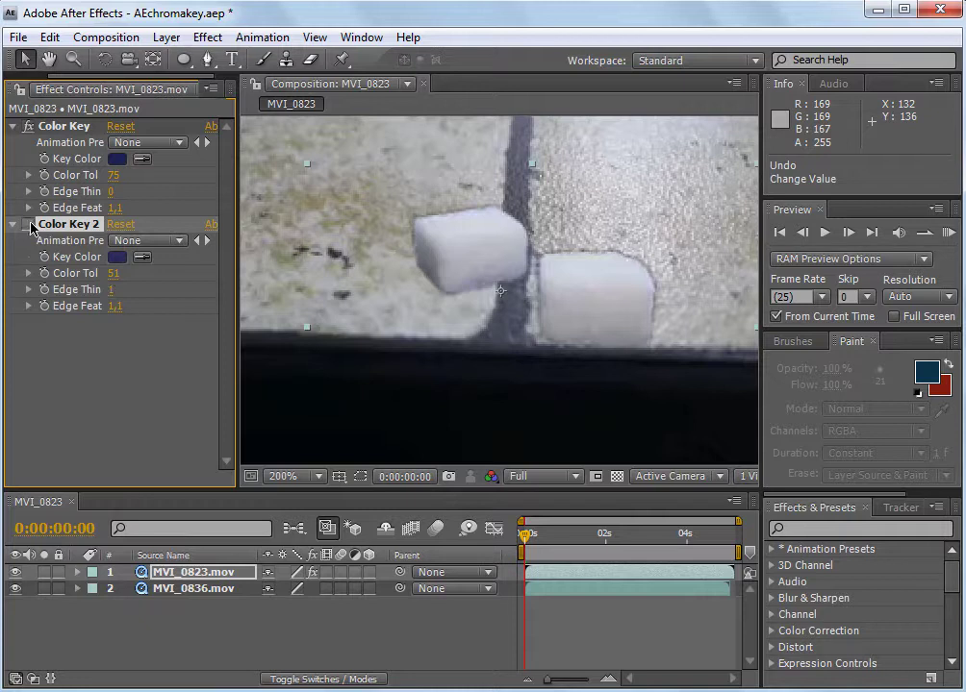
key(comma)
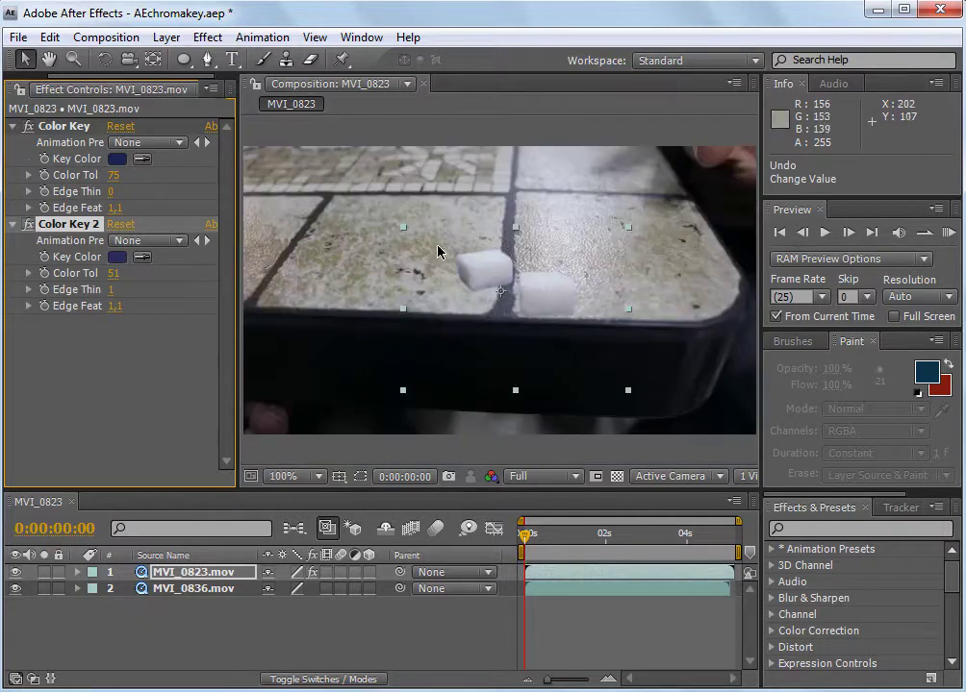
key(space)
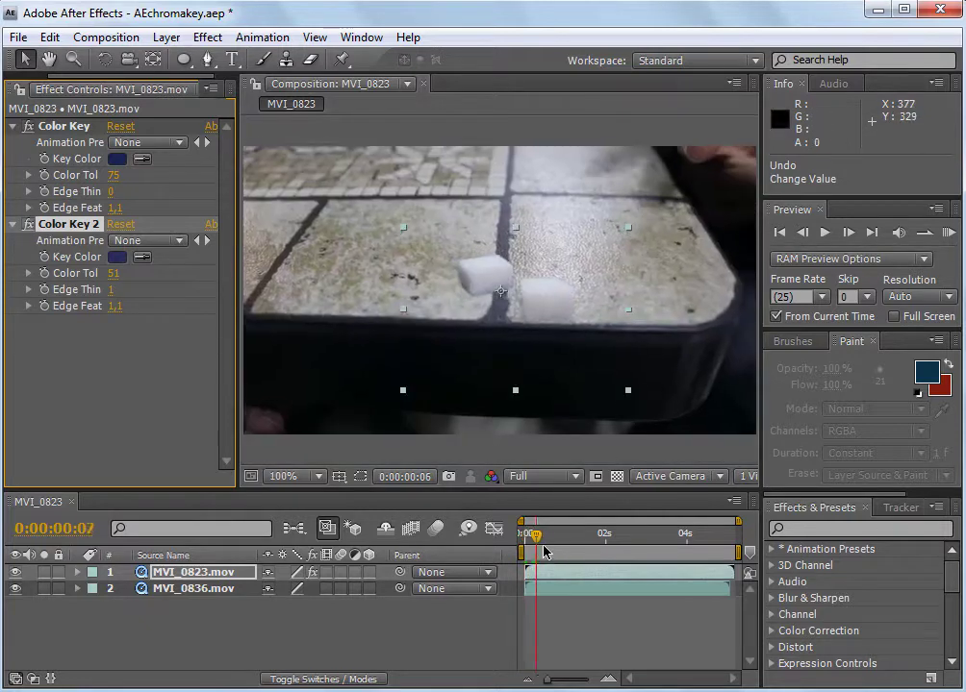
drag(567, 556, 519, 552)
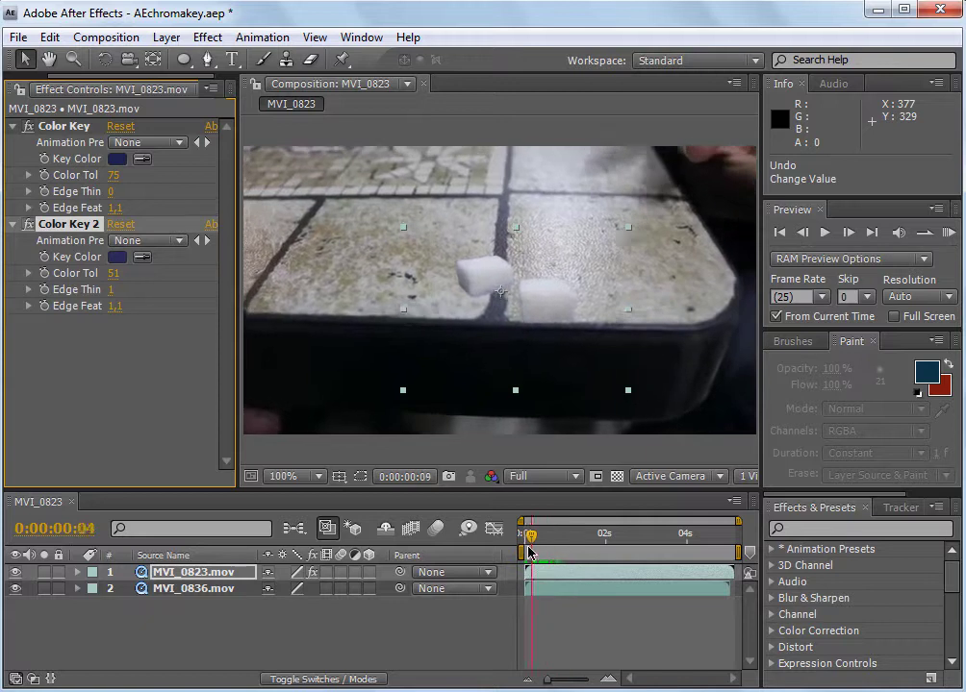
drag(525, 533, 530, 533)
key(period)
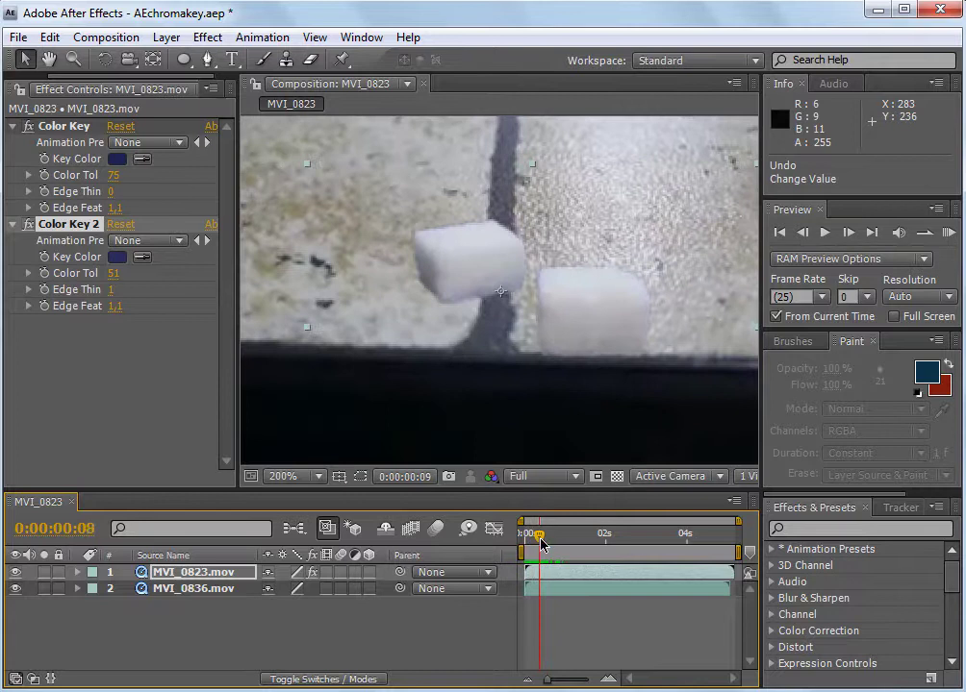
drag(535, 538, 566, 550)
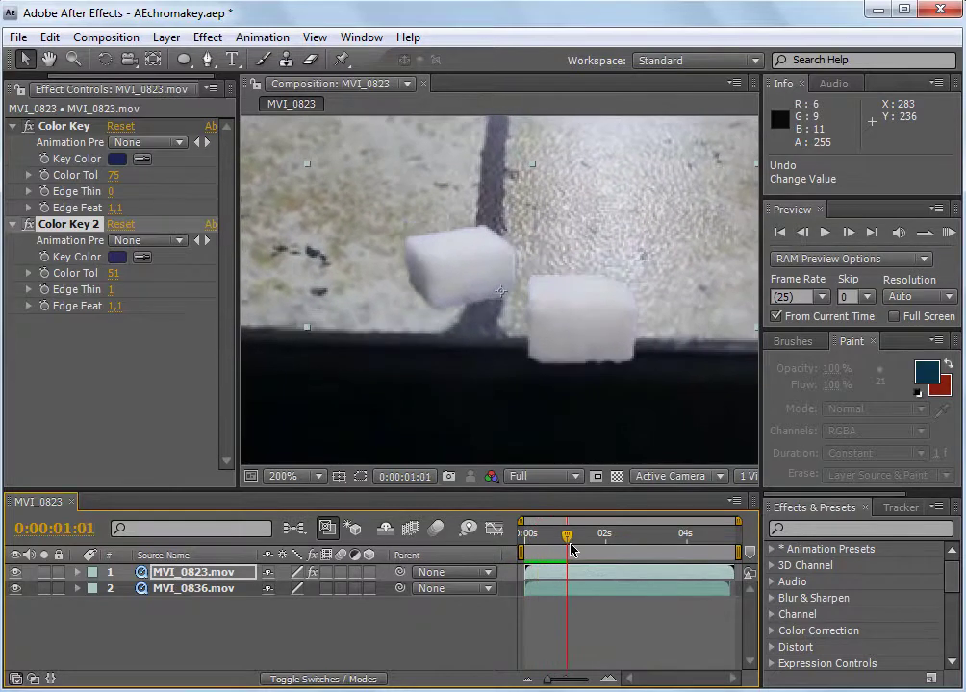
mouse_move(566, 550)
mouse_down()
mouse_move(584, 554)
mouse_move(551, 544)
mouse_up()
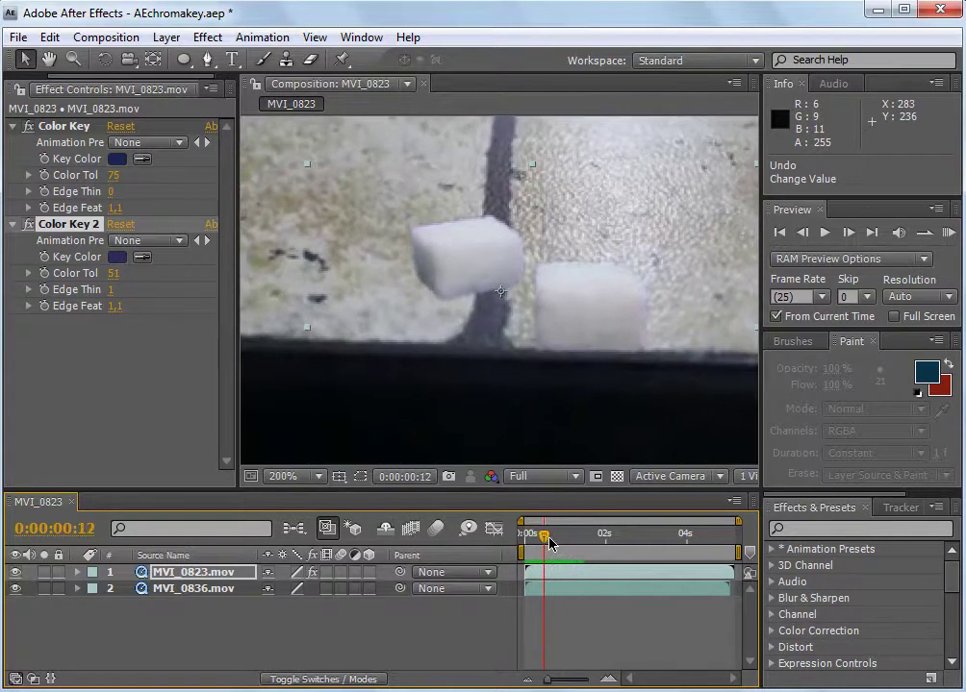
click(550, 545)
drag(550, 545, 550, 544)
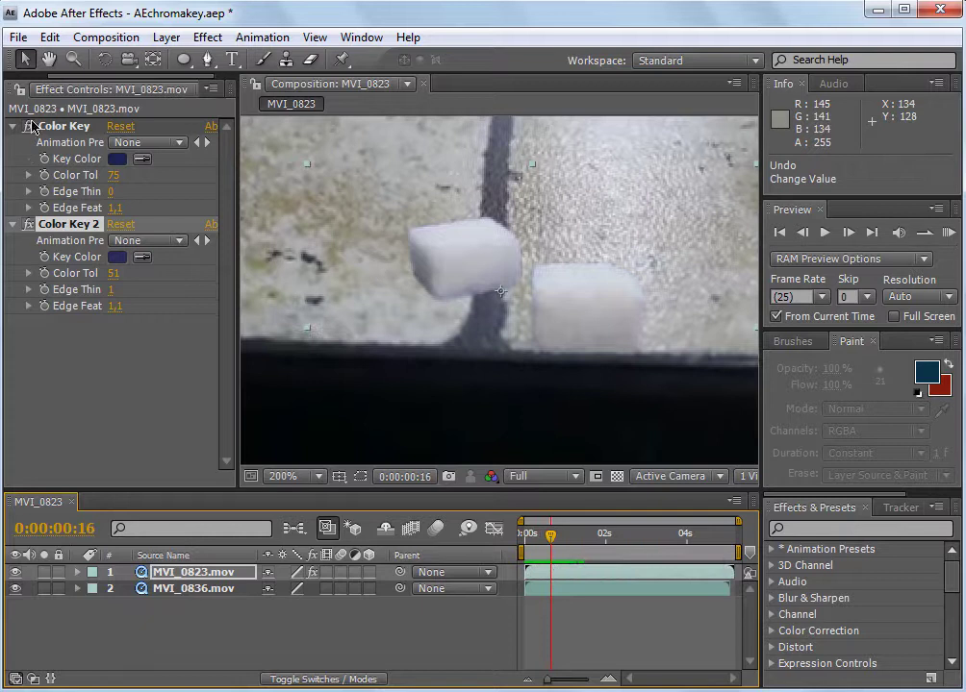
click(28, 224)
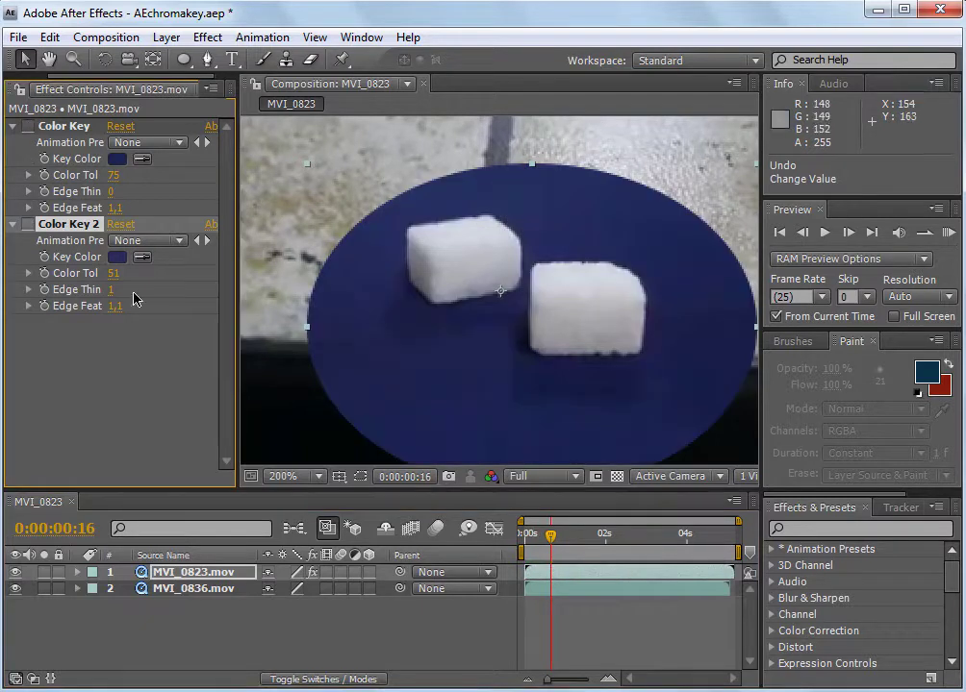
Step: Duplicate Color Key 2 into Color Key 3 and re-enable the first two Color Keys at frame 18
key(ctrl+d)
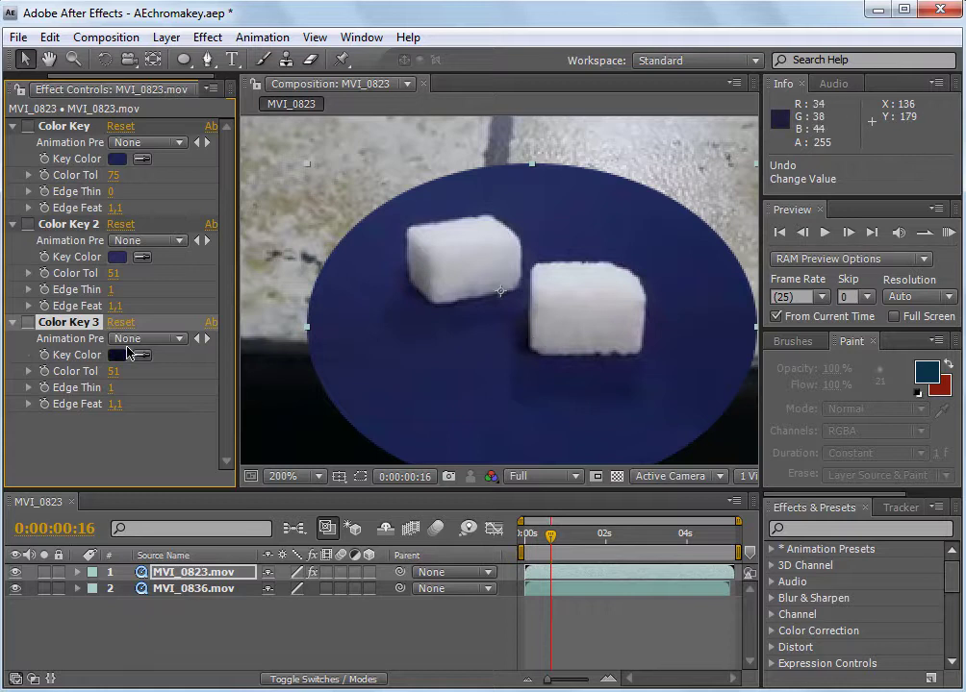
click(26, 128)
click(28, 224)
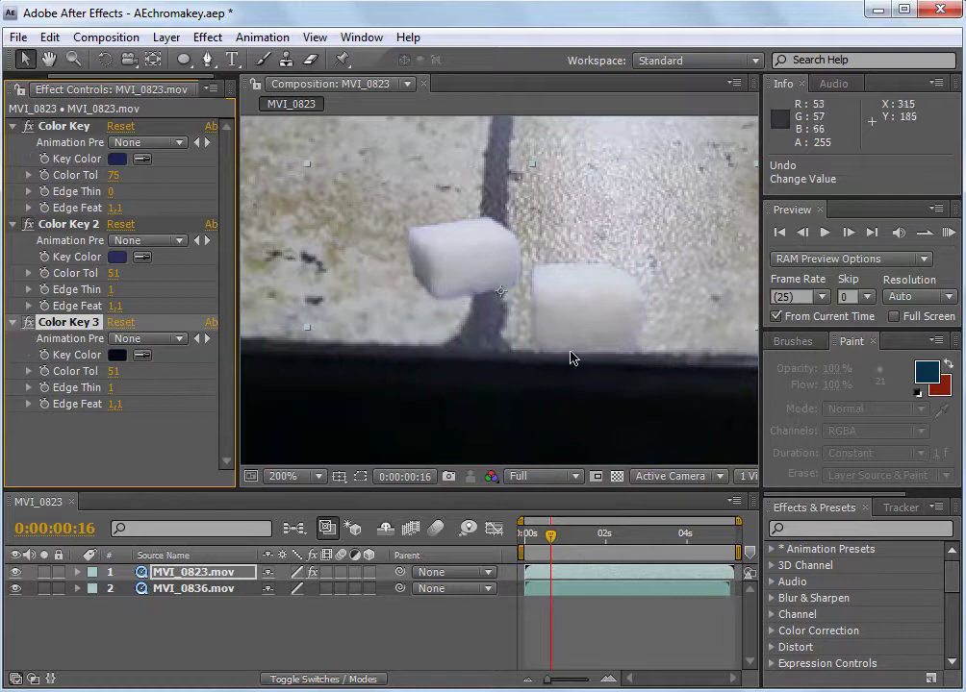
drag(545, 538, 553, 538)
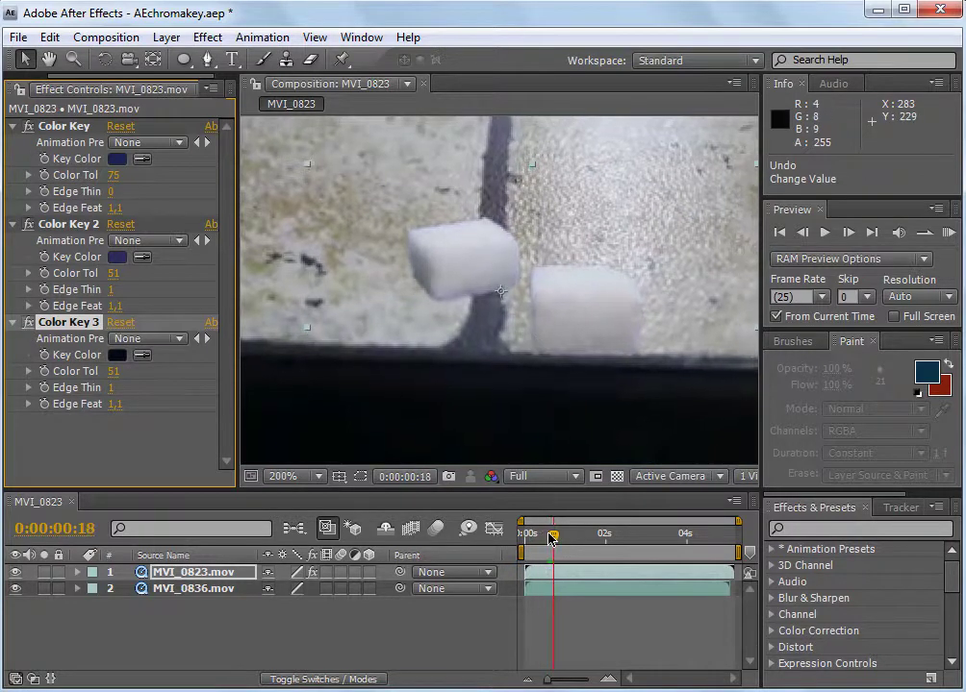
Step: Toggle Color Key 3 and scrub through the clip to review the combined key
click(30, 325)
drag(560, 542, 596, 544)
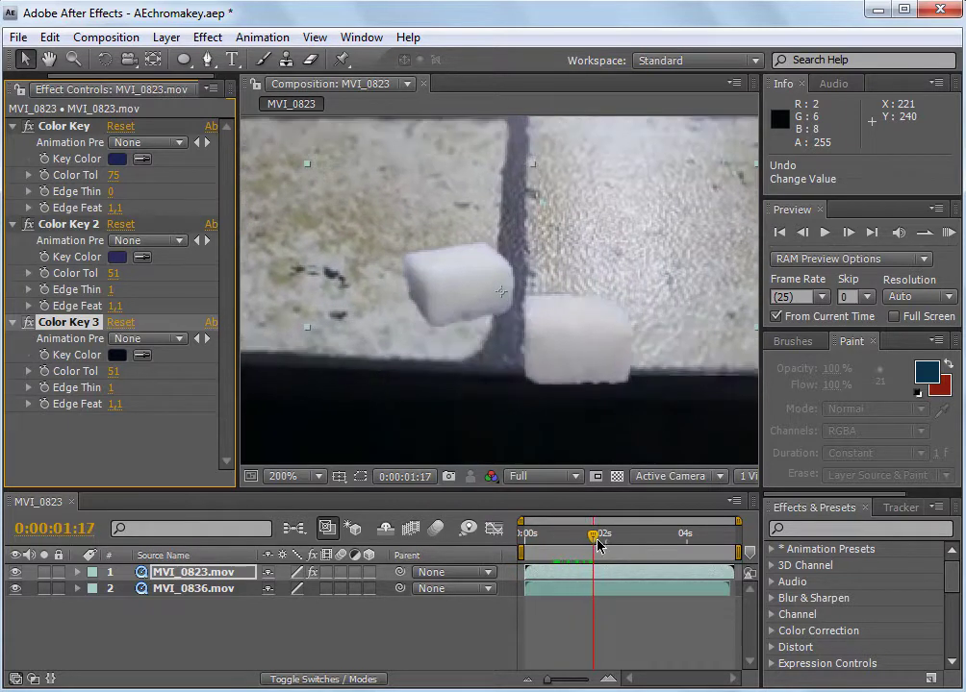
drag(596, 544, 633, 540)
key(comma)
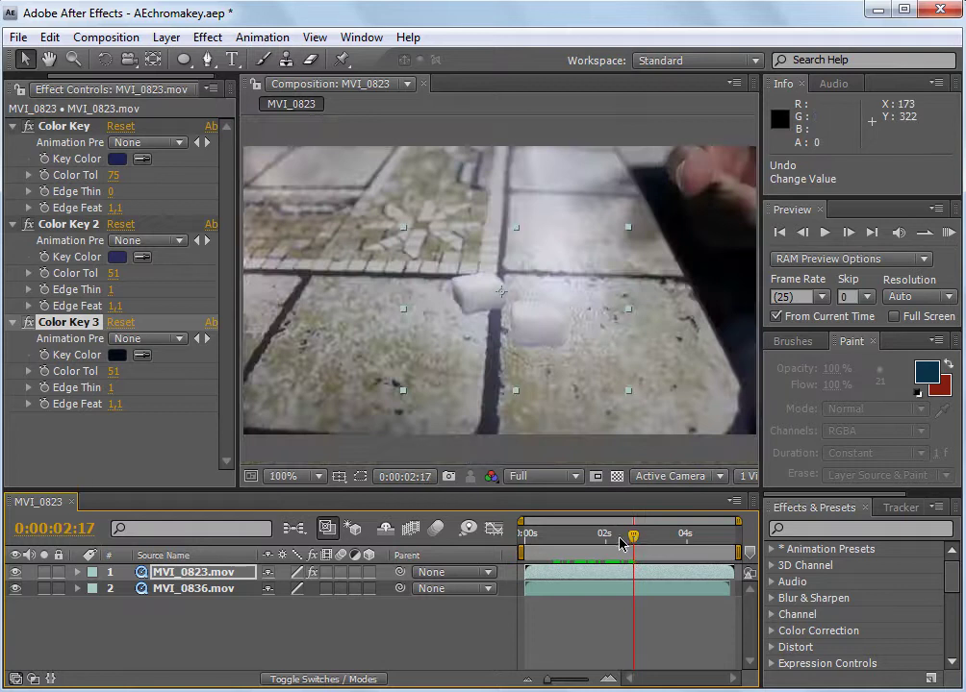
mouse_move(620, 545)
mouse_down()
mouse_move(537, 547)
mouse_move(618, 538)
mouse_up()
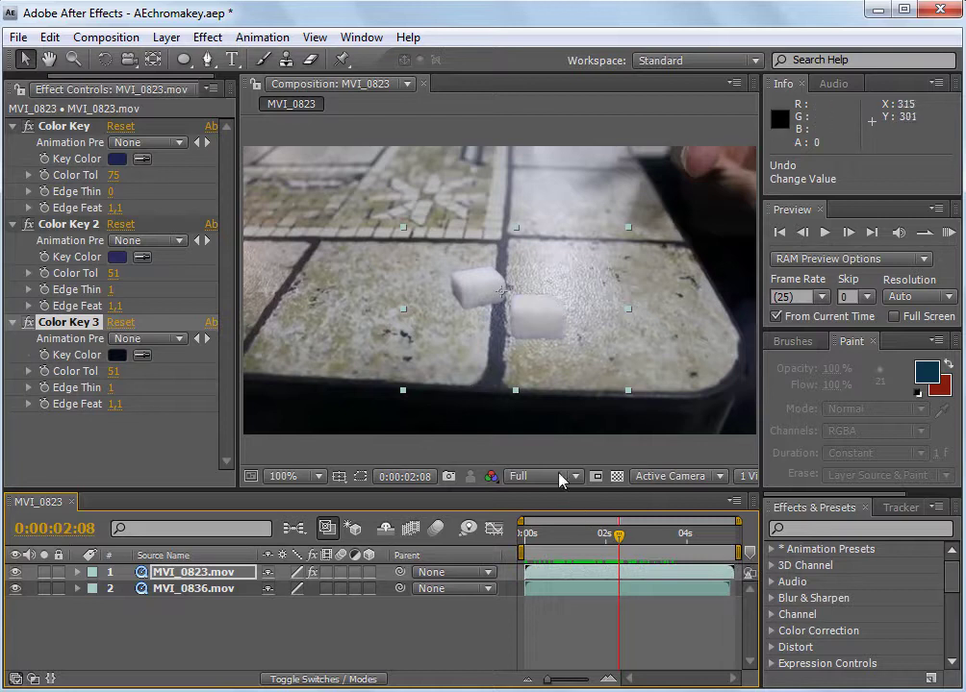
drag(586, 531, 601, 532)
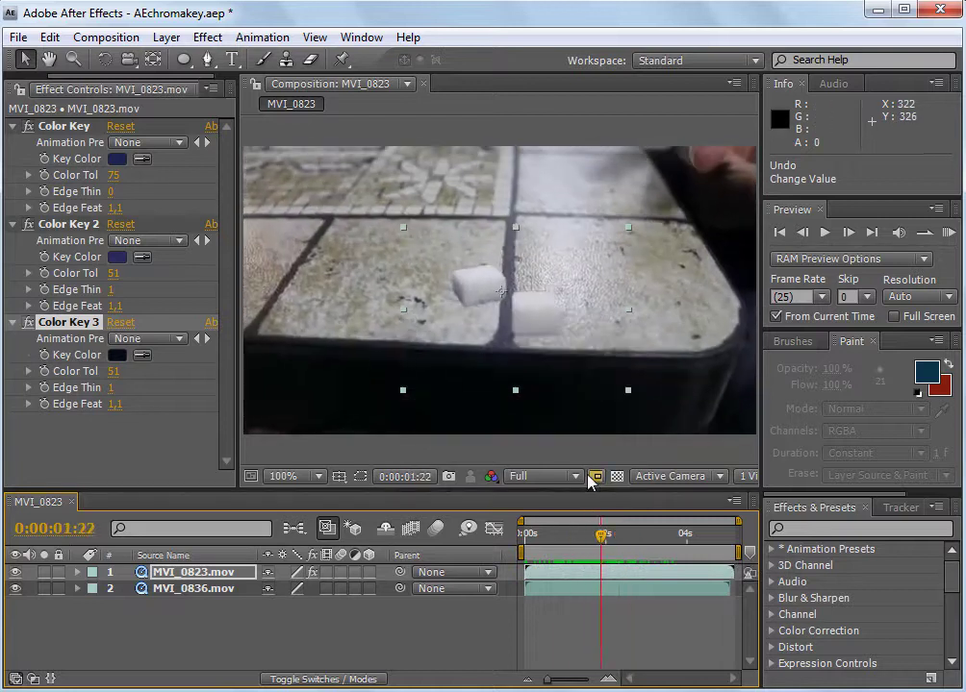
scroll(461, 272, up, 1)
drag(550, 556, 566, 560)
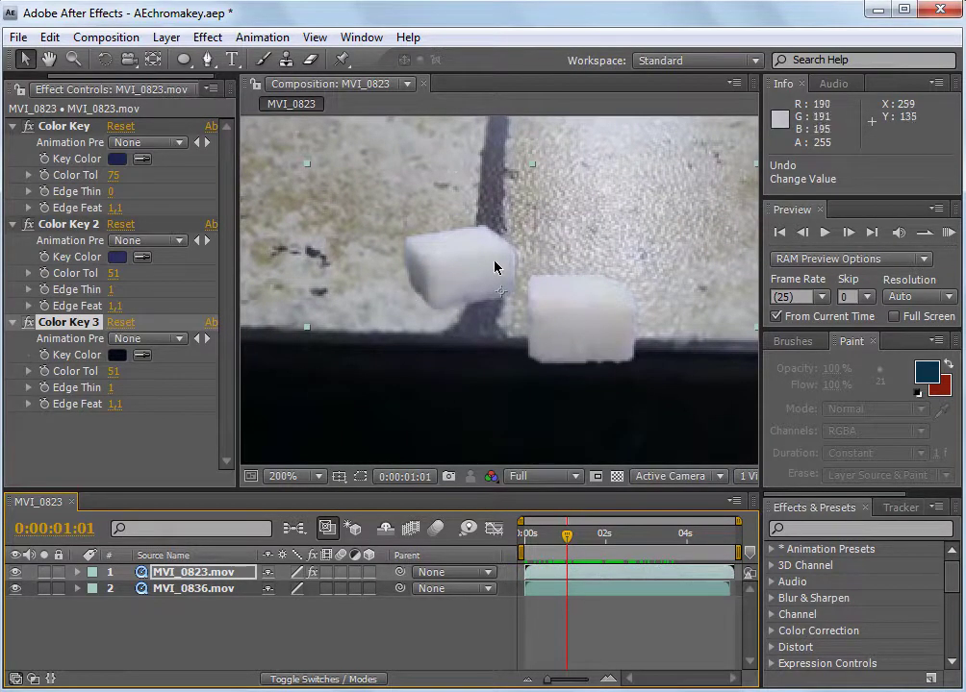
drag(571, 547, 553, 544)
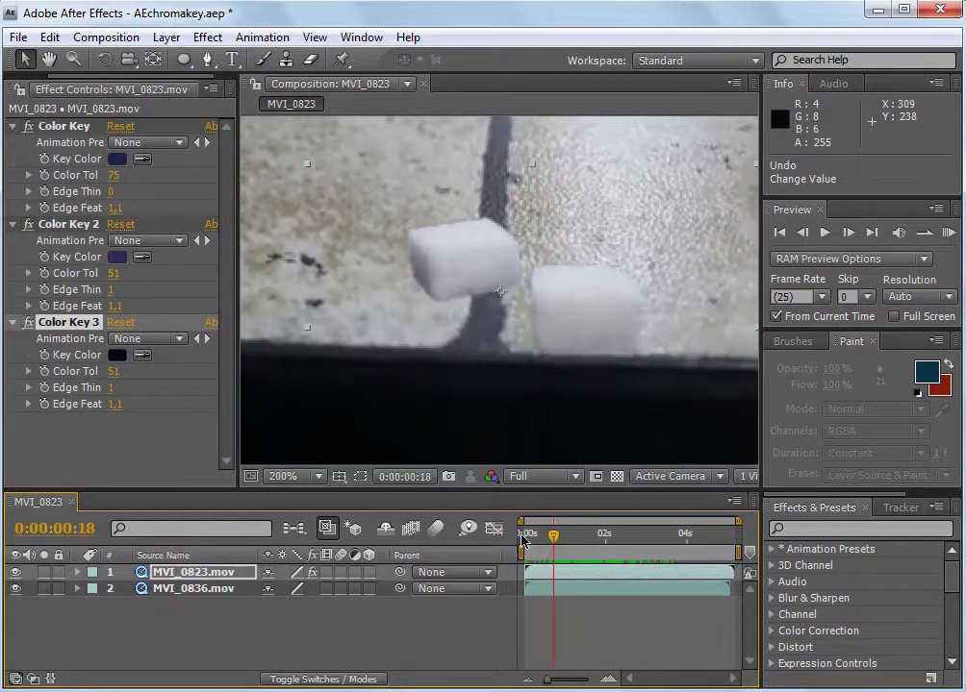
Step: Collapse the settings of all three Color Key effects
click(14, 127)
click(12, 143)
click(14, 161)
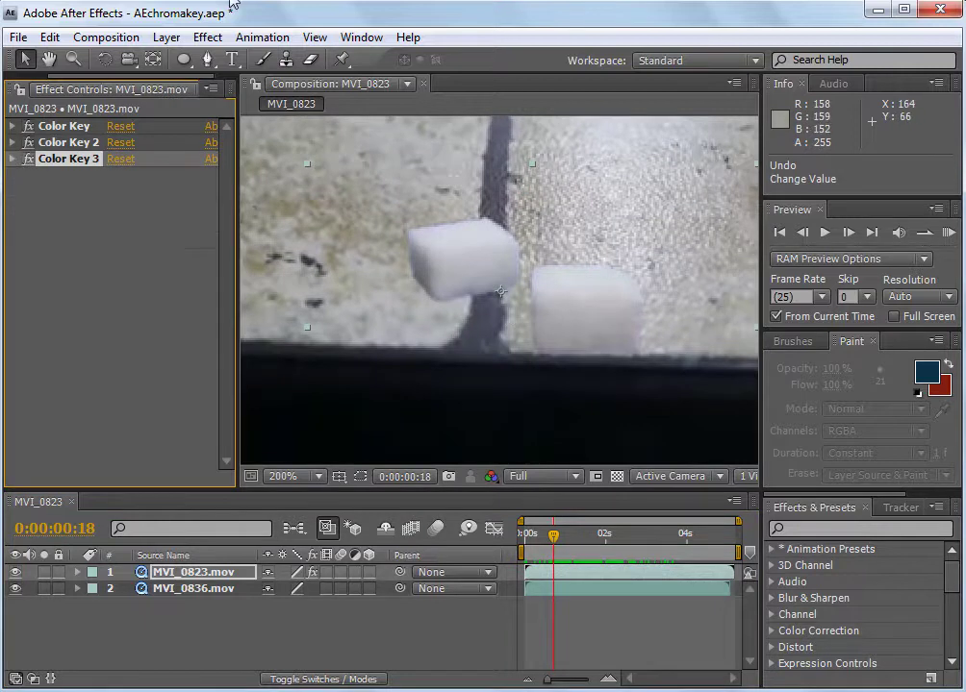
click(205, 36)
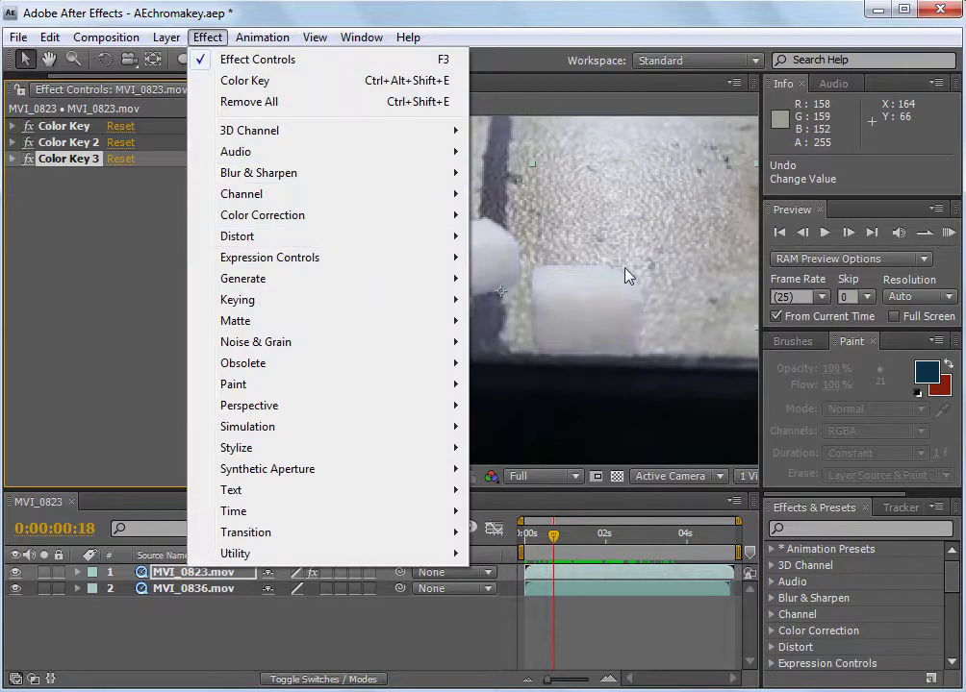
Step: Apply Hue/Saturation with Master Saturation at -100 to the sugar-cube layer, then collapse it
mouse_move(253, 215)
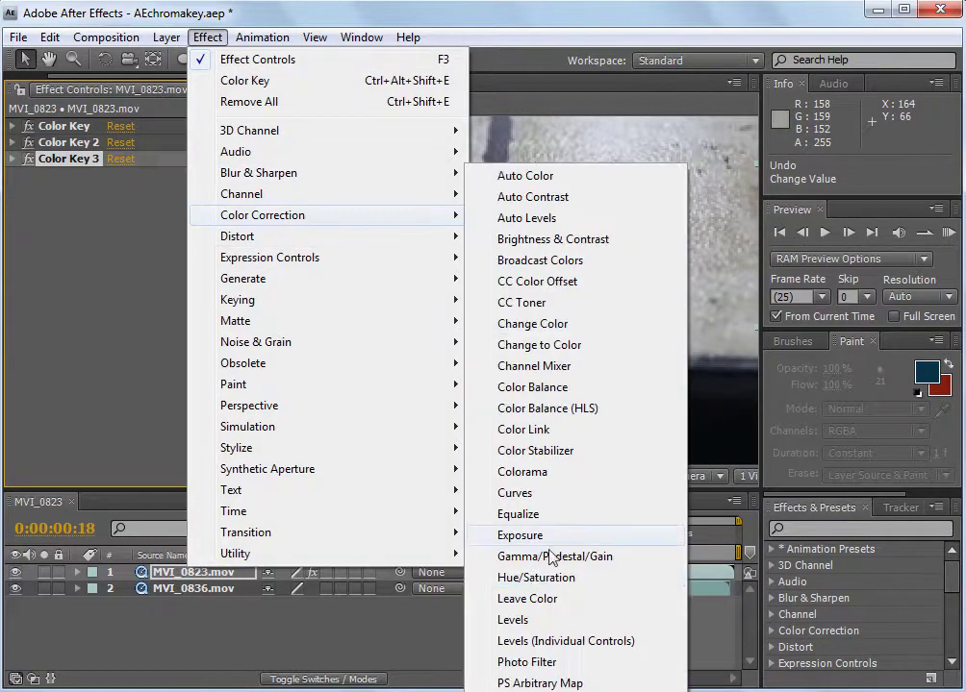
click(535, 578)
drag(128, 366, 28, 374)
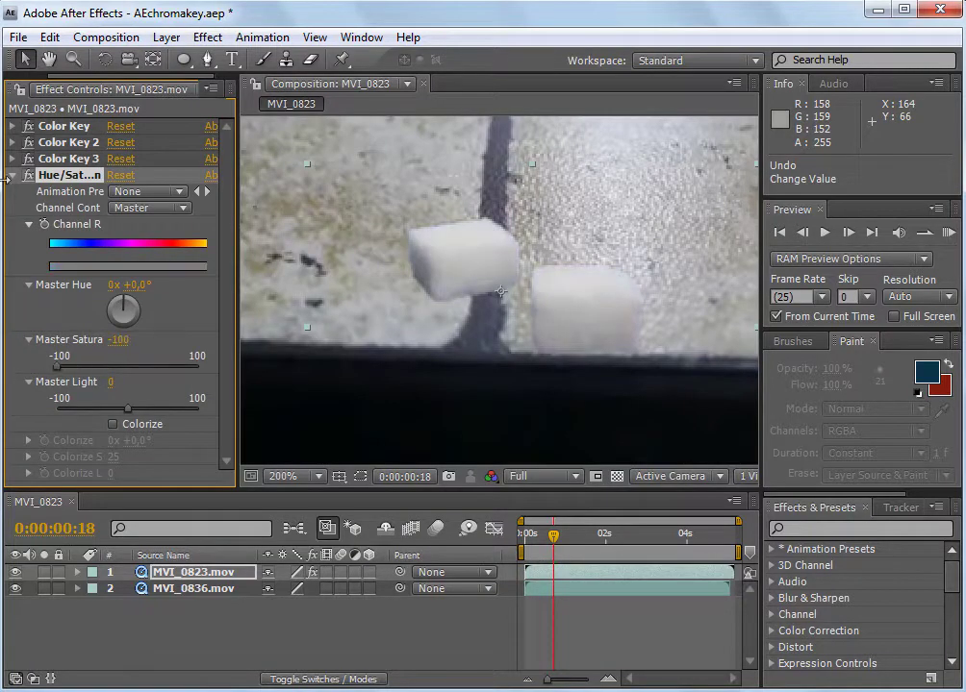
click(10, 177)
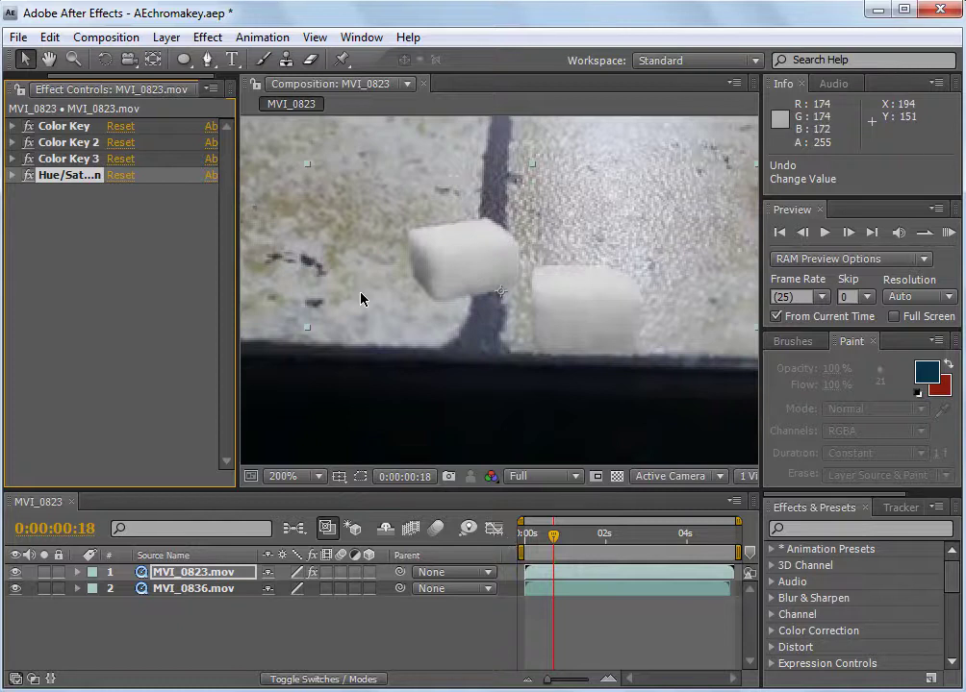
scroll(382, 254, down, 1)
scroll(383, 254, up, 1)
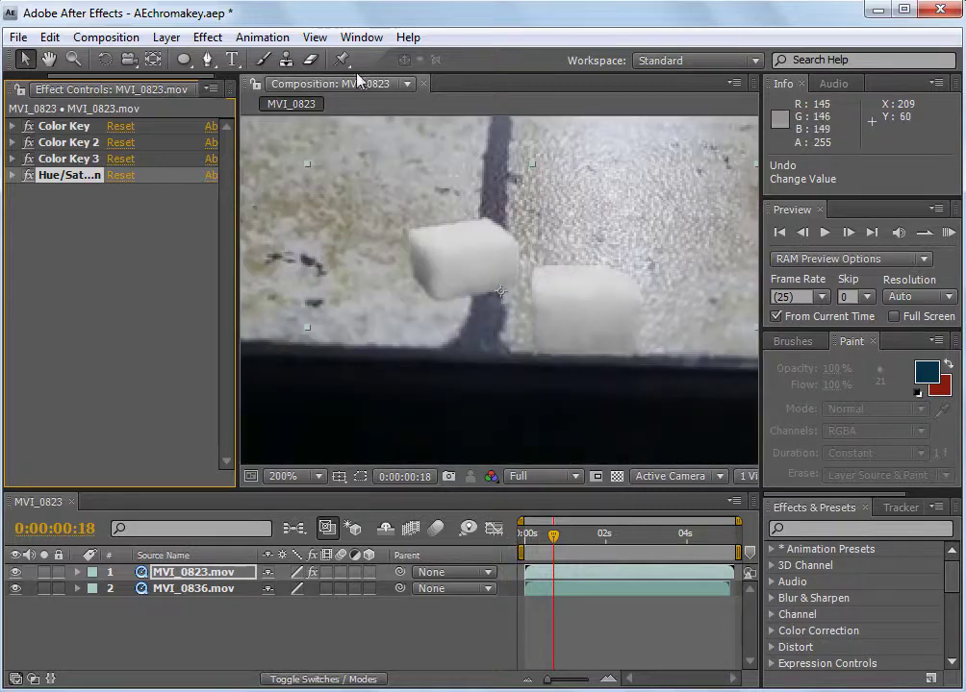
click(215, 41)
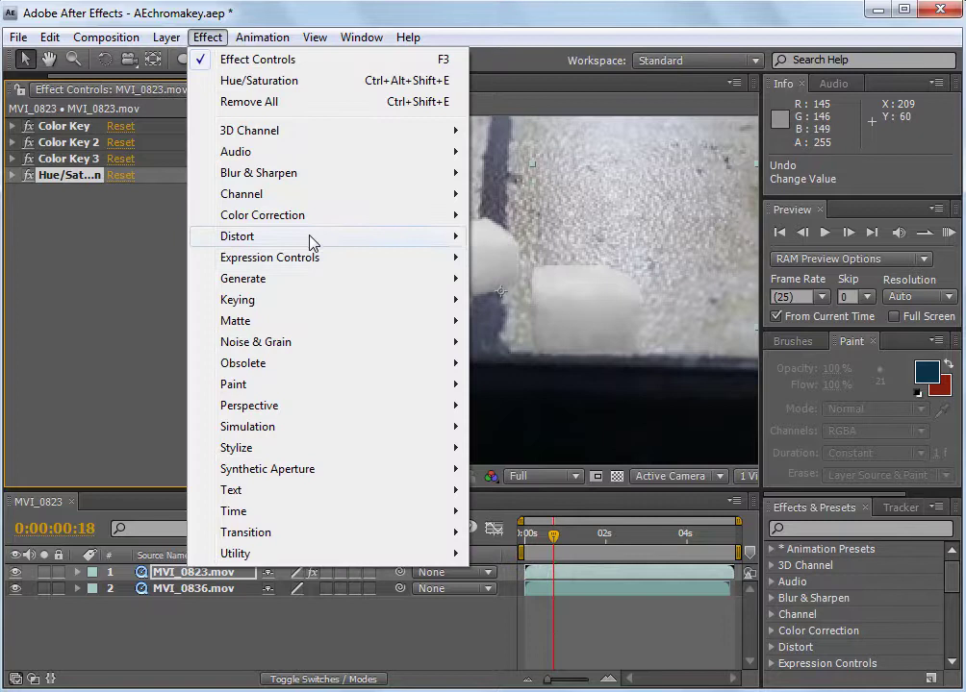
Step: Add a Photo Filter effect to the footage and switch its filter to a custom colour
mouse_move(322, 224)
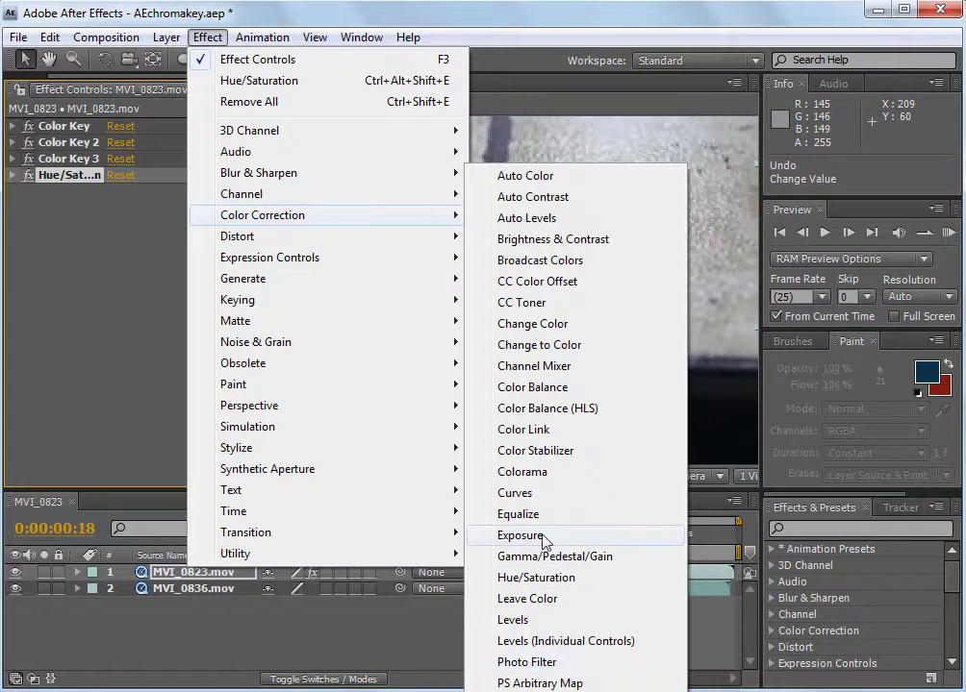
click(535, 663)
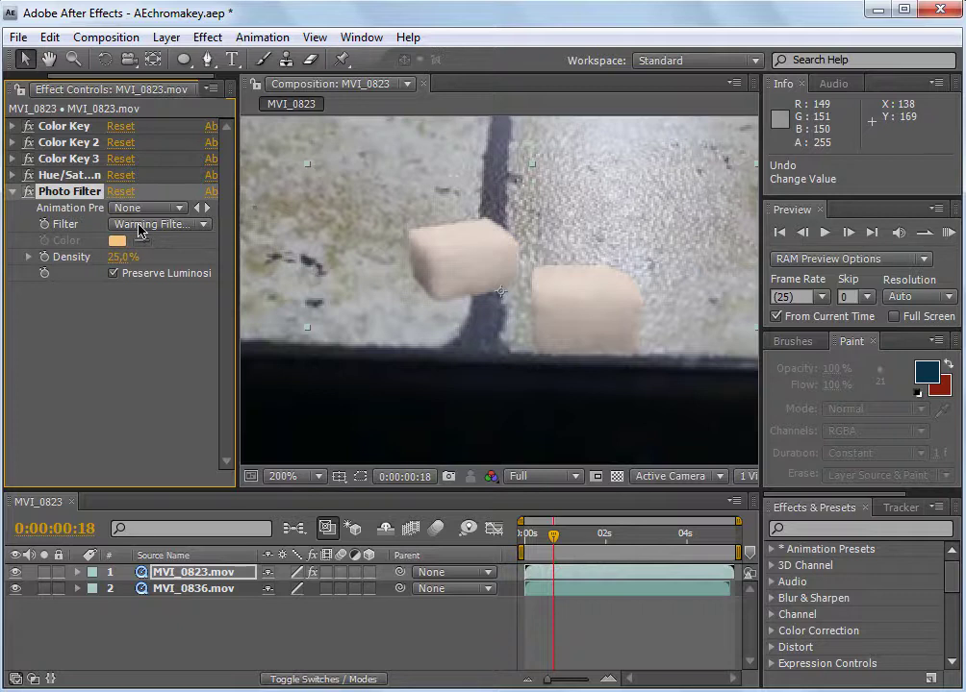
click(135, 224)
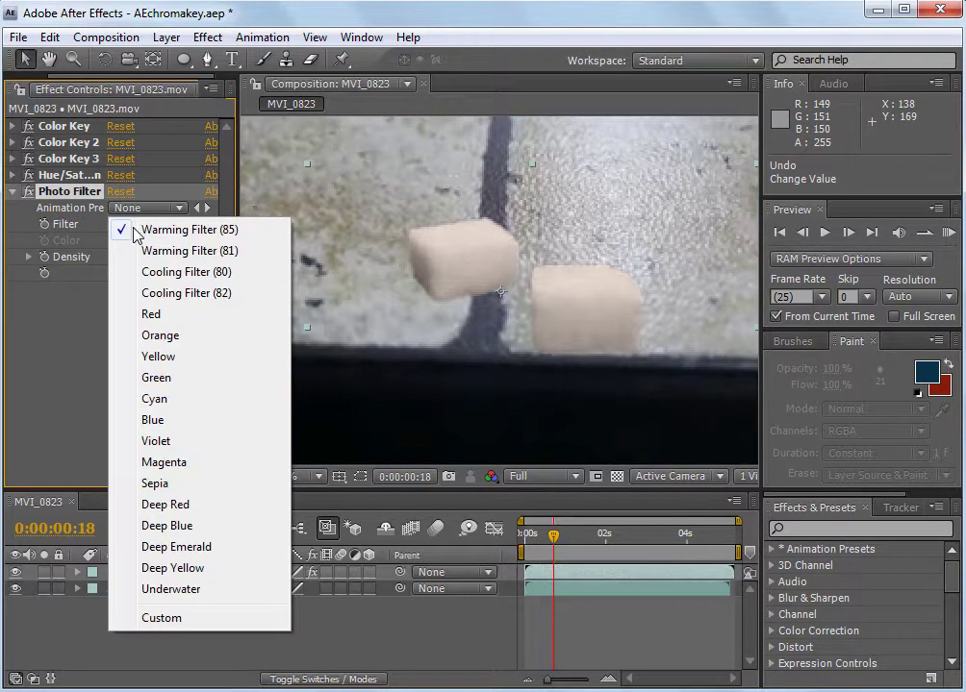
click(186, 623)
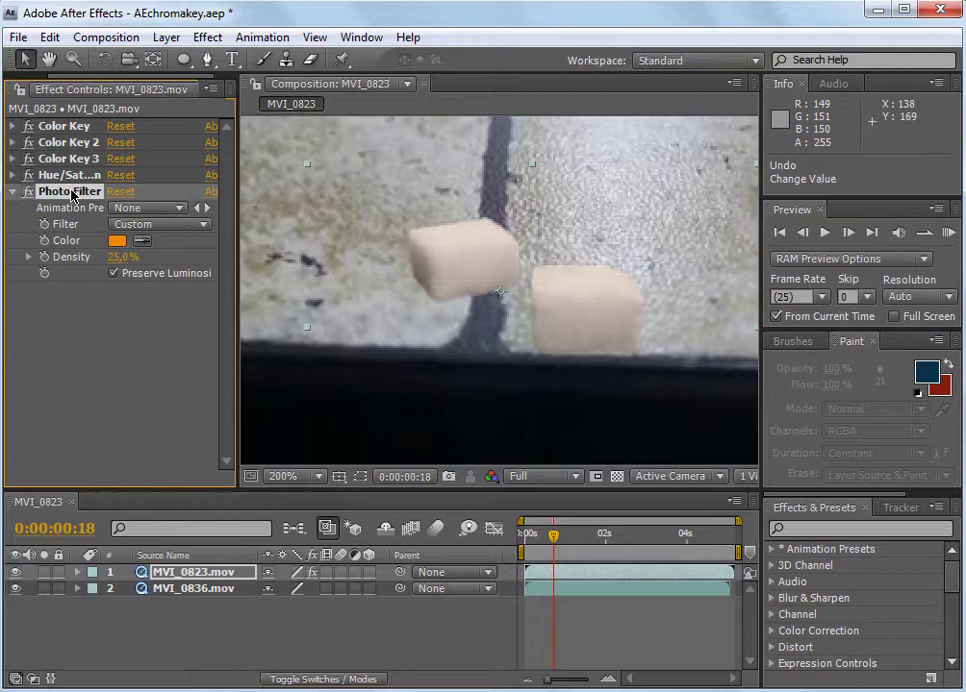
Step: Set the Photo Filter colour to muted blue 496C82 with 35% Density
click(116, 240)
click(288, 140)
click(135, 165)
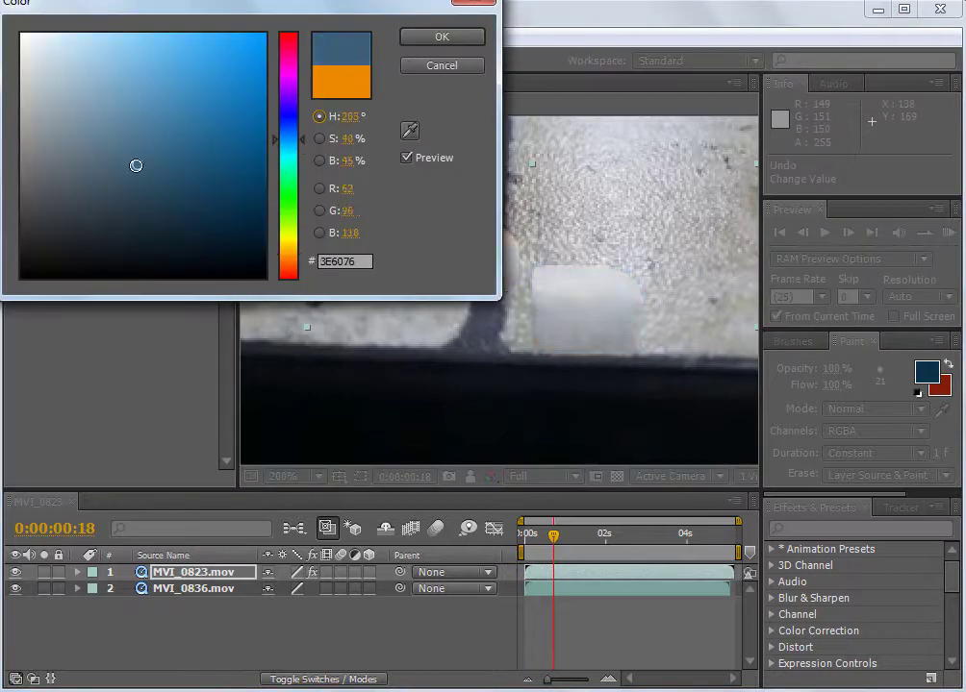
click(429, 40)
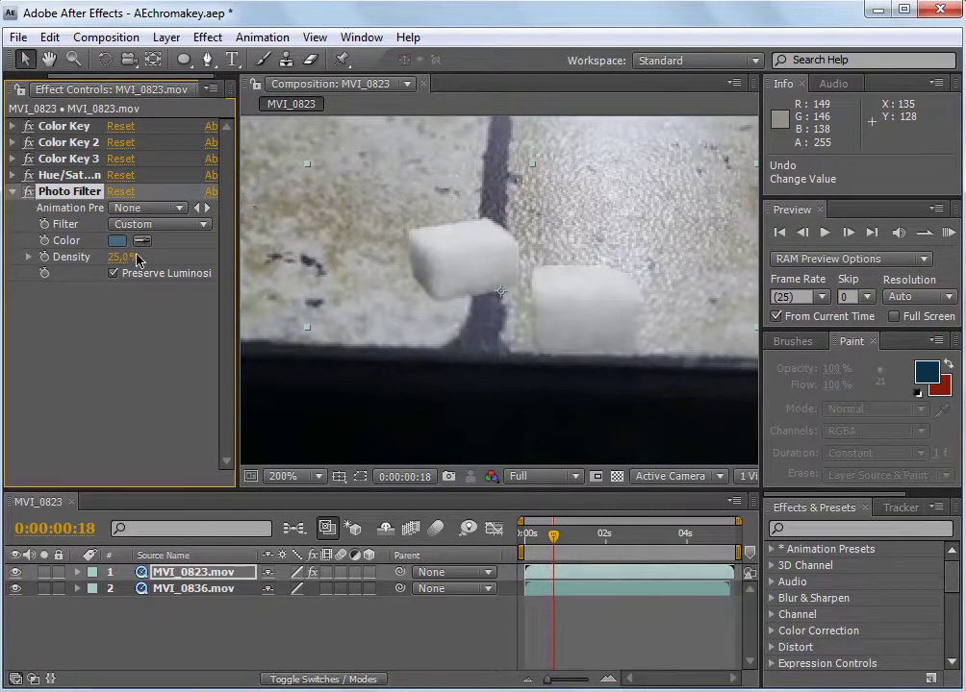
drag(126, 261, 148, 261)
key(comma)
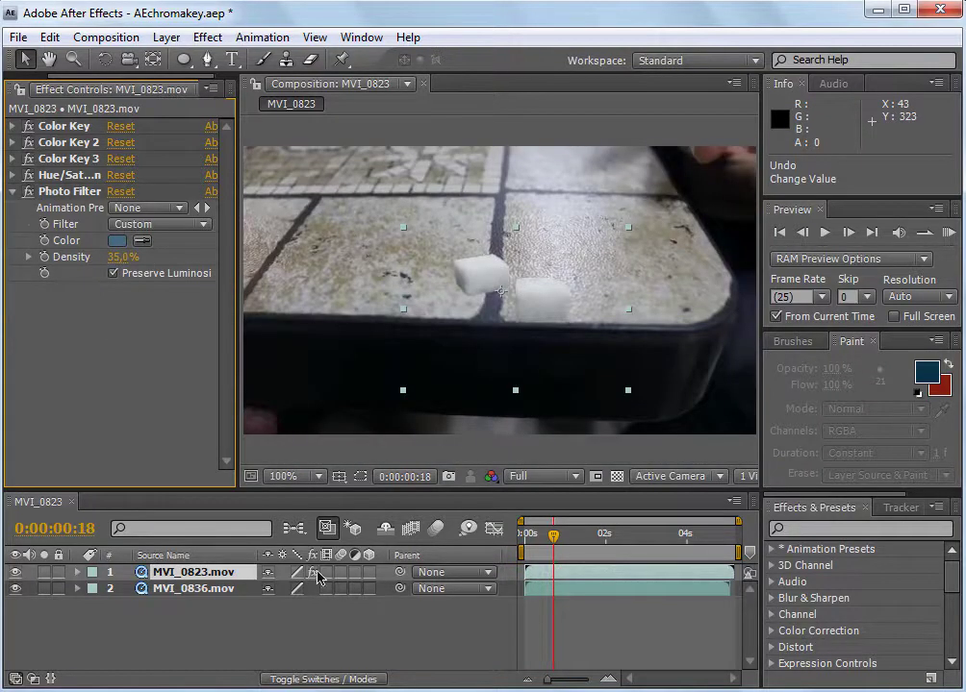
Step: Switch the layer's effects off and on twice to compare with and without them
click(314, 573)
click(314, 572)
click(314, 572)
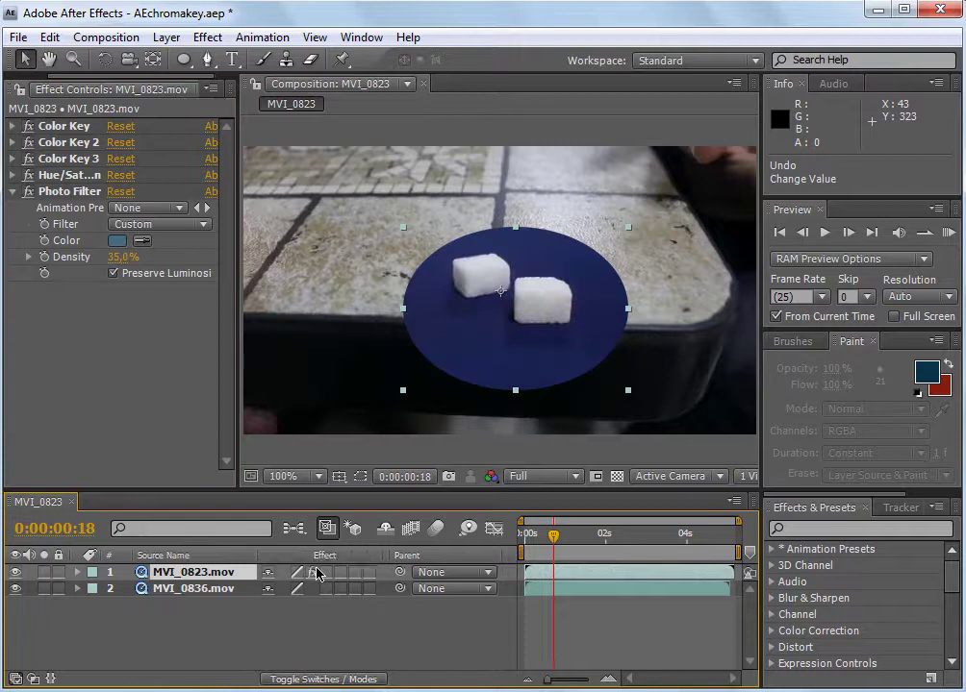
click(315, 572)
Step: Move the playhead to 0:00:03:20 and view the frame at 100% zoom
key(comma)
mouse_move(566, 553)
mouse_down()
mouse_move(689, 550)
mouse_move(679, 550)
mouse_up()
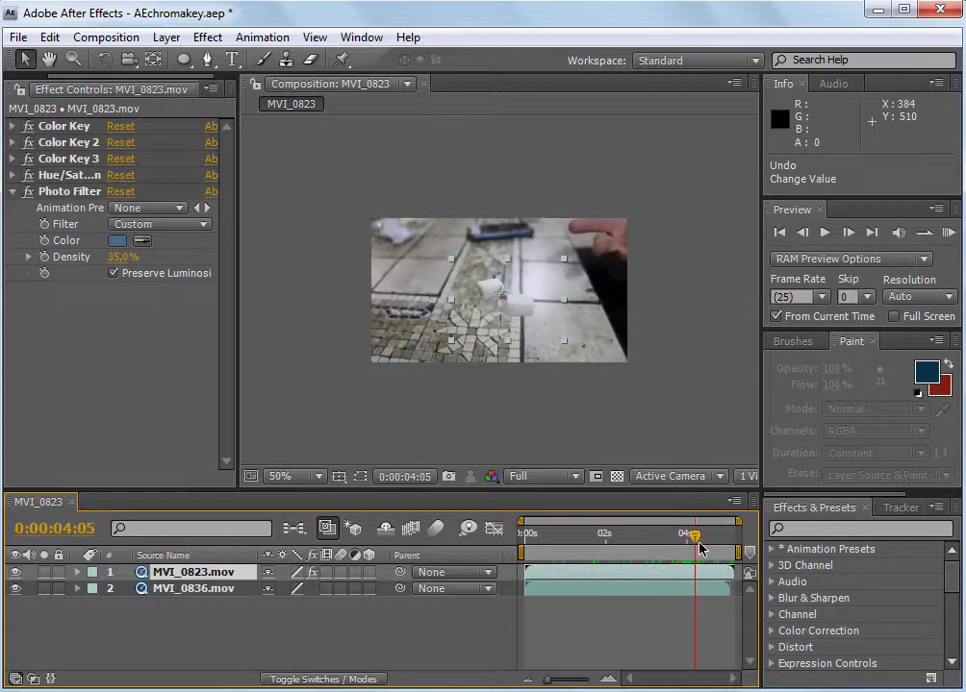
click(630, 414)
key(period)
key(period)
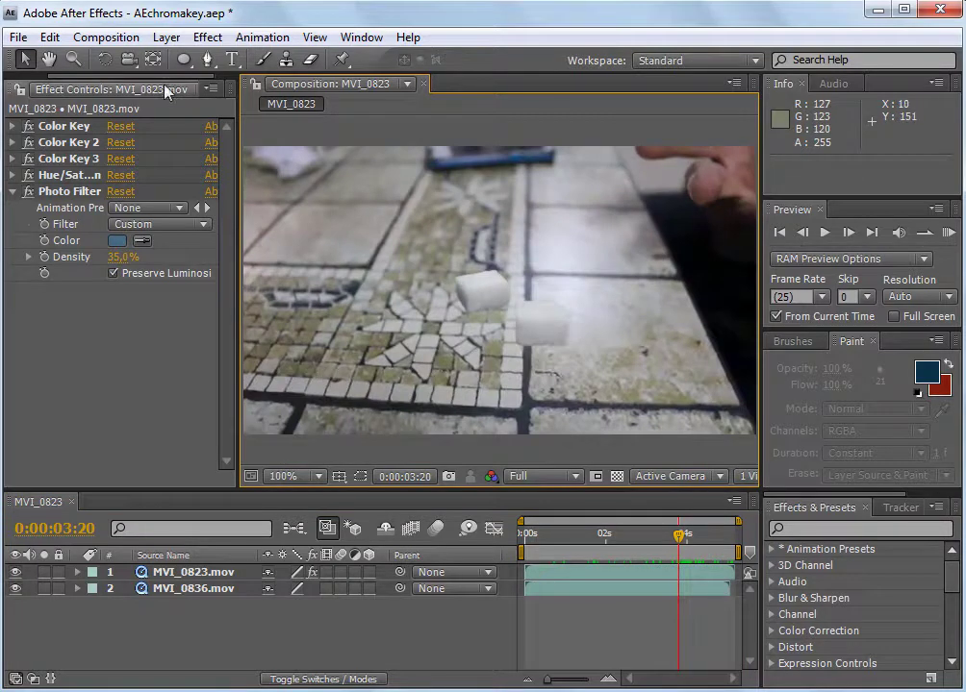
Step: Apply Keylight (1.2) from the Keying effects to the sugar-cube layer
click(209, 43)
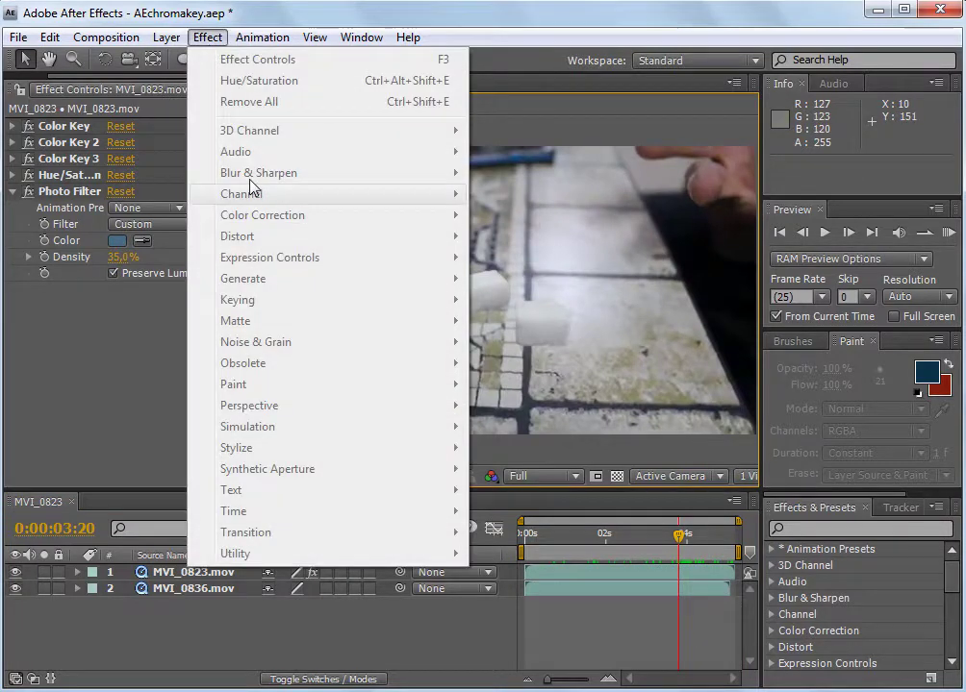
click(81, 160)
click(208, 37)
mouse_move(319, 217)
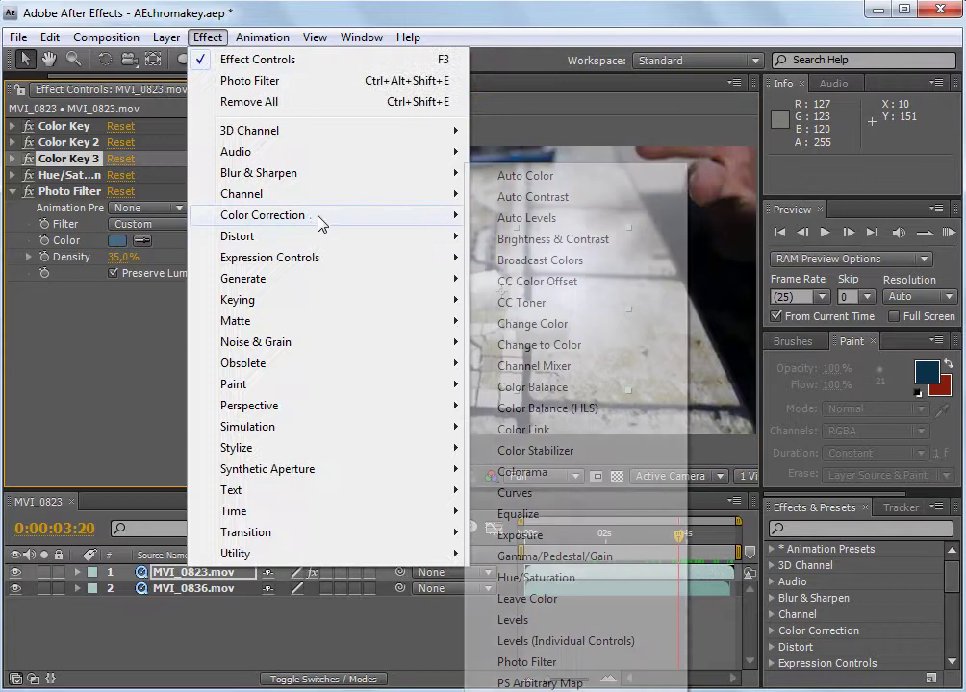
mouse_move(279, 300)
click(530, 448)
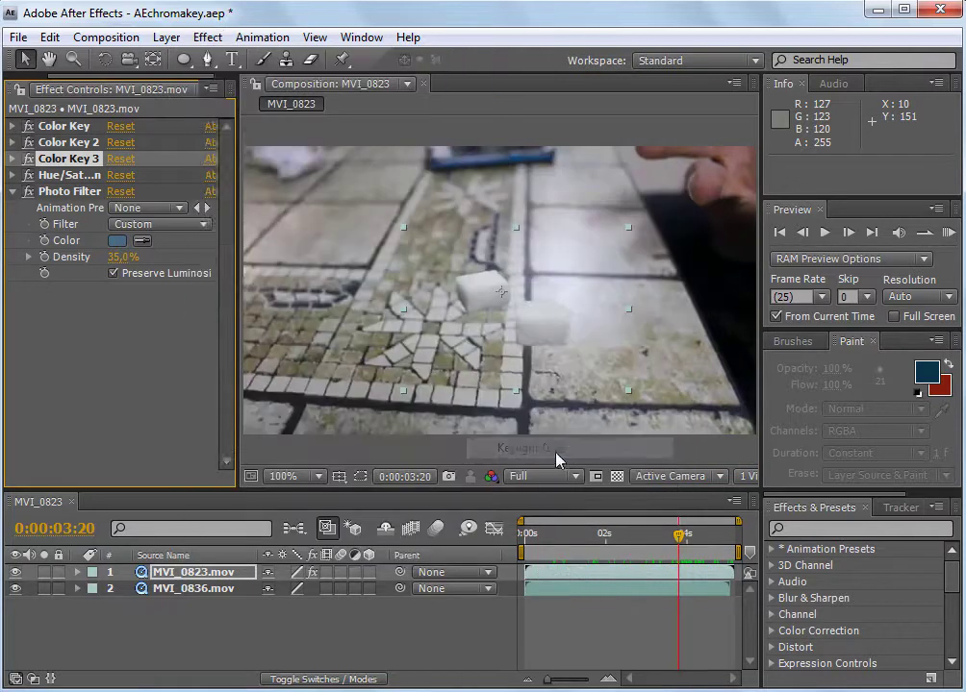
Step: Move Keylight to the top of the effect stack and switch effects off to show the blue ellipse
scroll(84, 192, up, 3)
scroll(85, 231, up, 1)
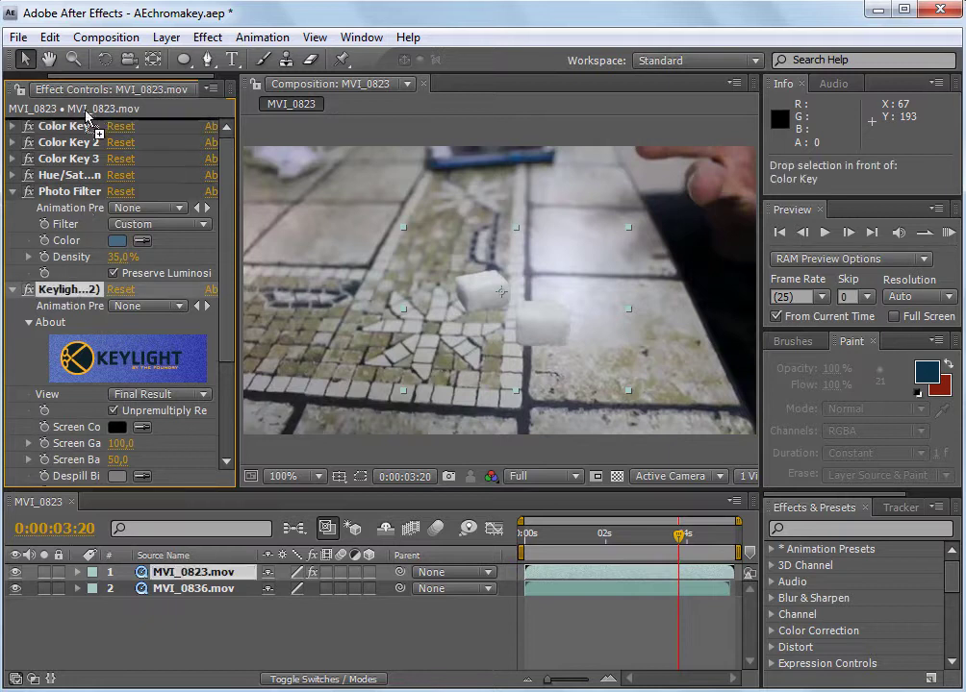
drag(68, 289, 65, 123)
click(13, 127)
click(29, 126)
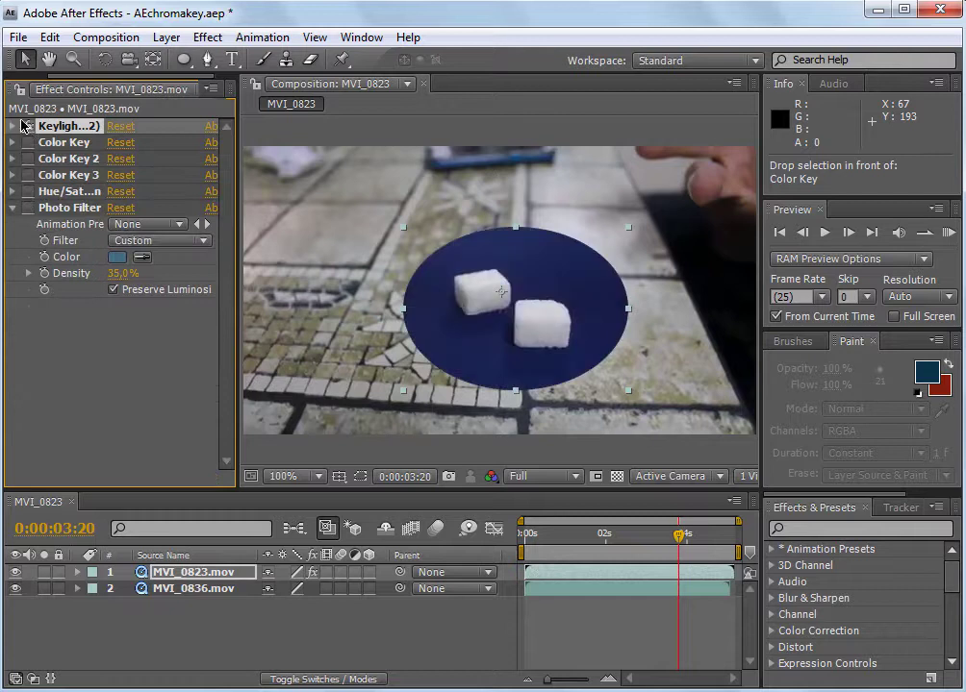
click(13, 127)
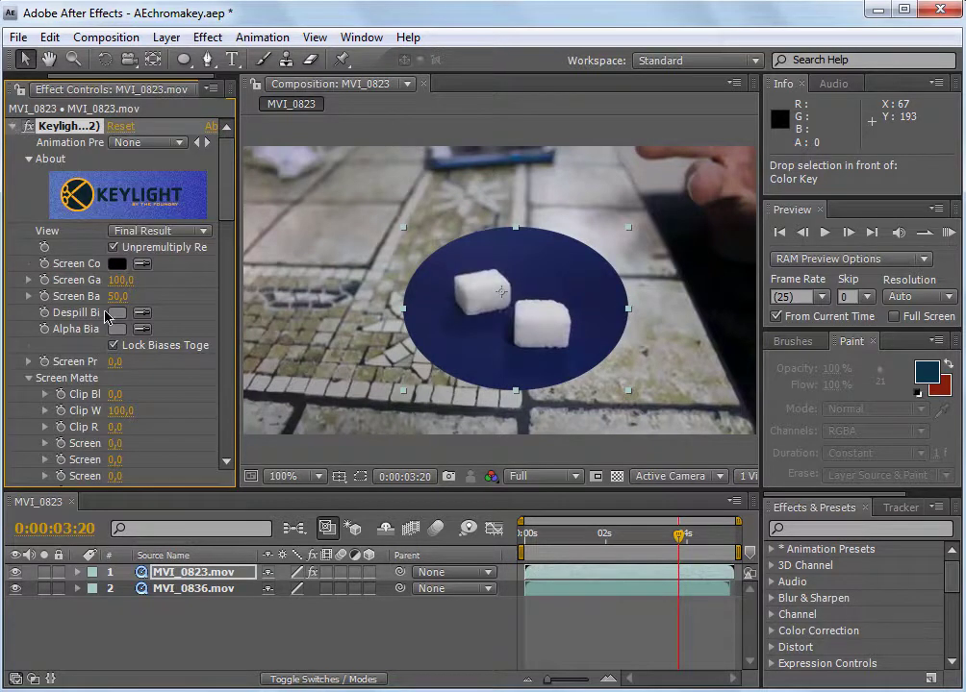
Step: Sample the blue ellipse as Keylight's Screen Colour
scroll(129, 333, down, 3)
scroll(134, 338, down, 3)
scroll(138, 340, down, 2)
scroll(139, 346, down, 2)
scroll(140, 344, up, 3)
scroll(138, 340, up, 3)
scroll(133, 322, up, 4)
click(141, 264)
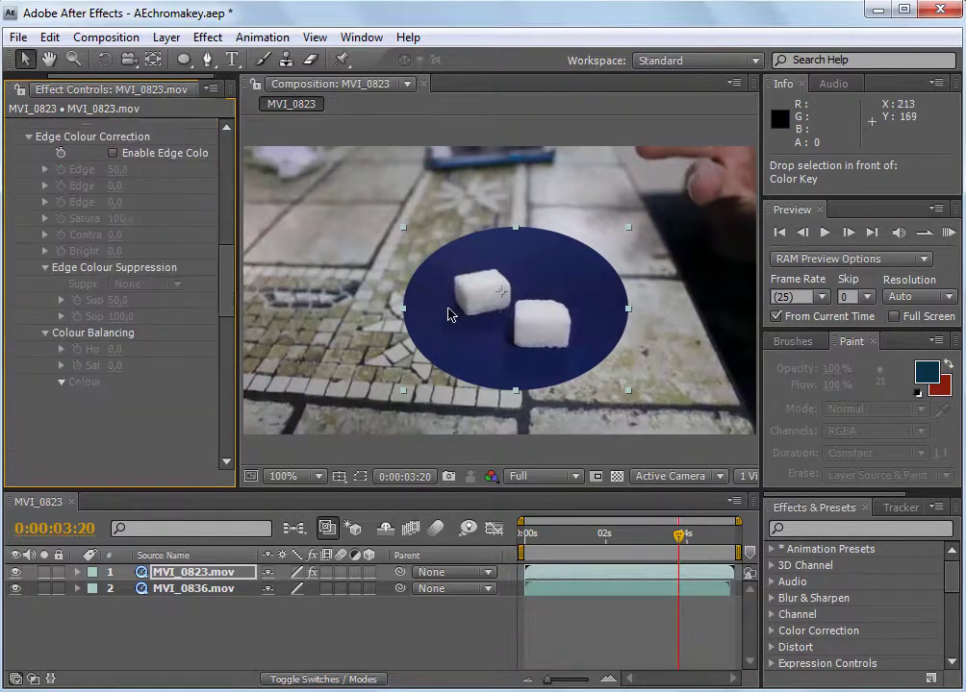
click(445, 317)
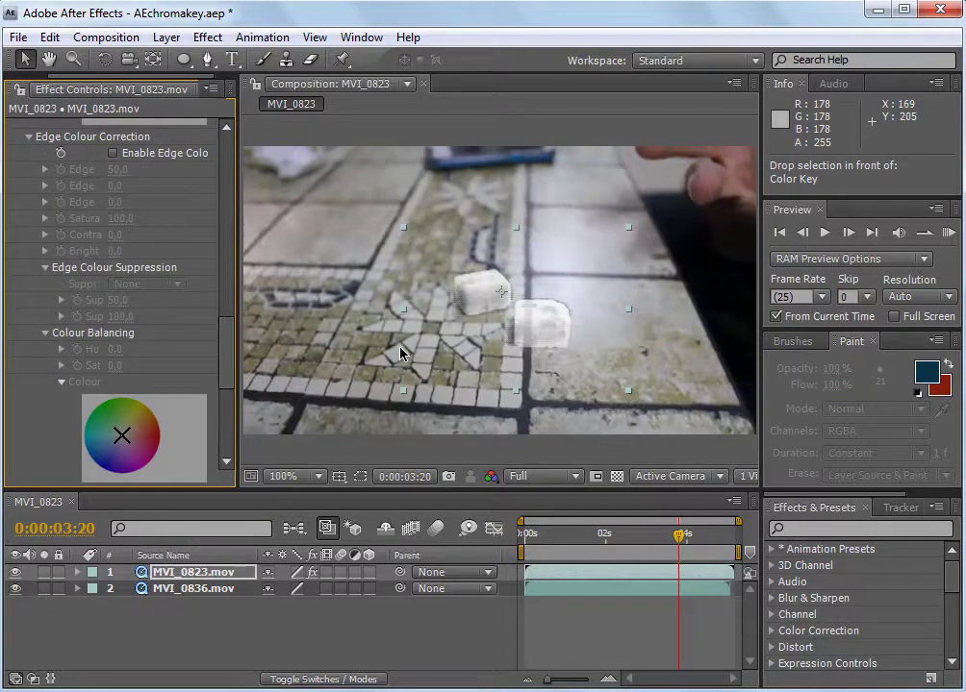
Step: Set Keylight's Screen Matte Clip Black to 22 and Clip White to 40
scroll(93, 261, up, 3)
scroll(94, 262, up, 3)
scroll(93, 261, up, 3)
scroll(94, 261, up, 3)
scroll(96, 262, up, 3)
scroll(95, 262, up, 3)
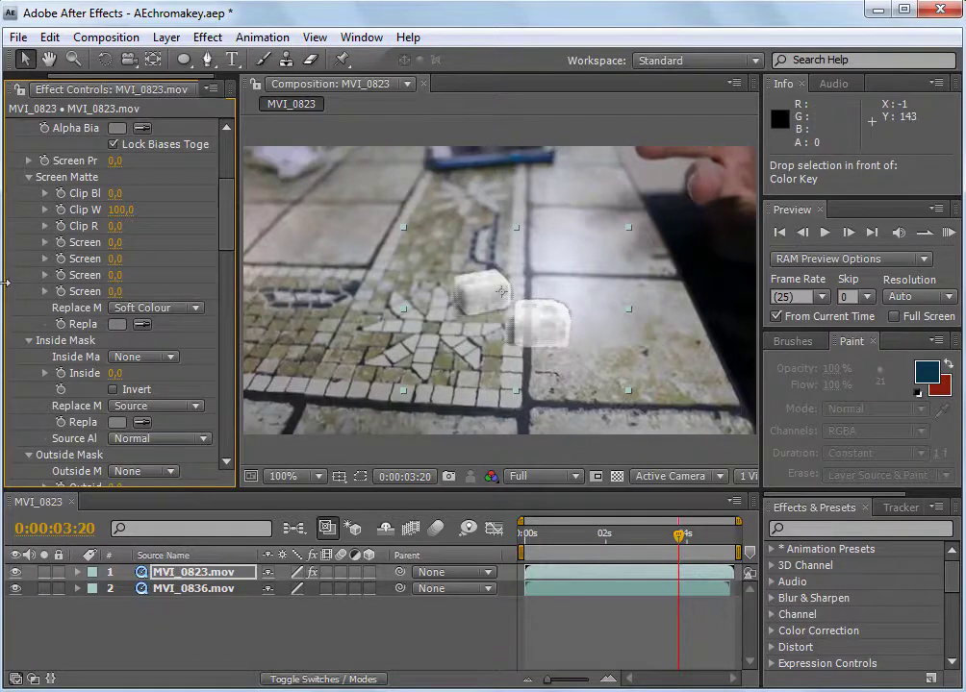
mouse_move(114, 195)
mouse_down()
mouse_move(140, 203)
mouse_move(104, 216)
mouse_move(58, 213)
mouse_up()
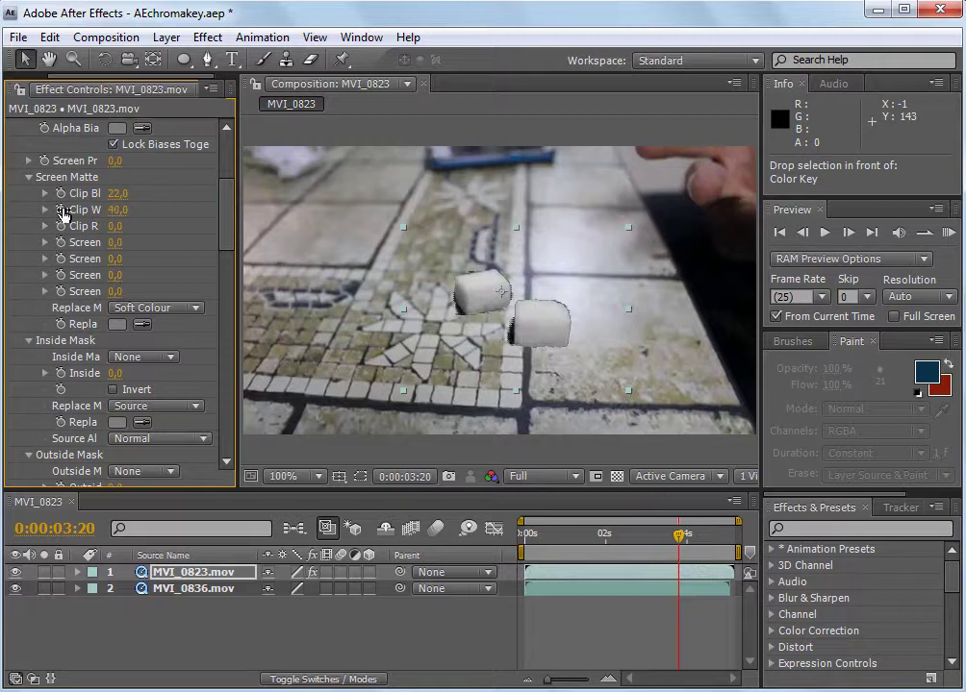
scroll(101, 238, up, 5)
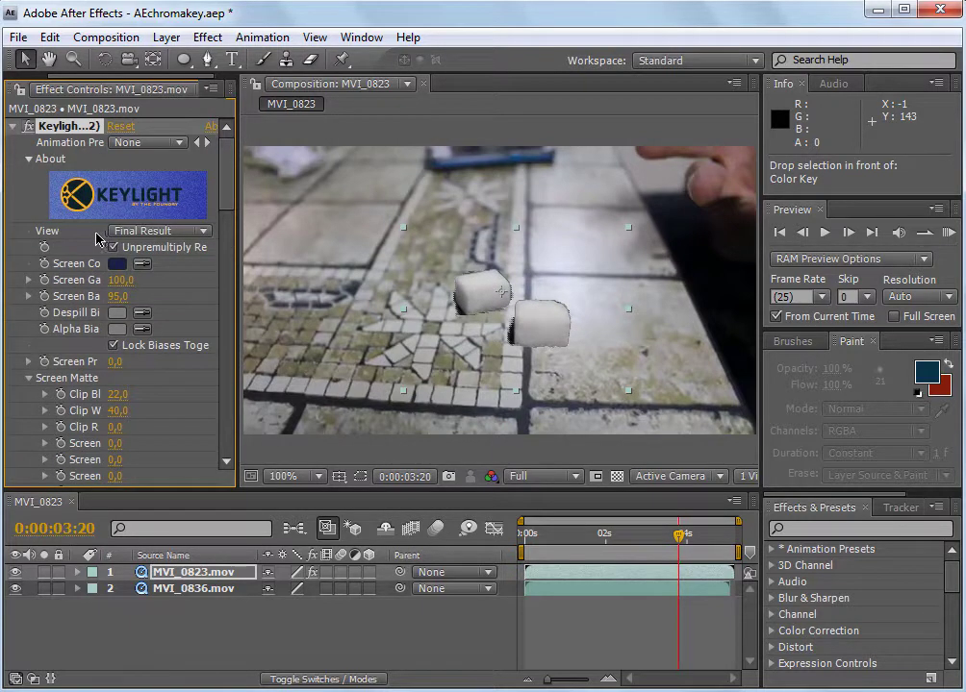
click(13, 127)
click(12, 126)
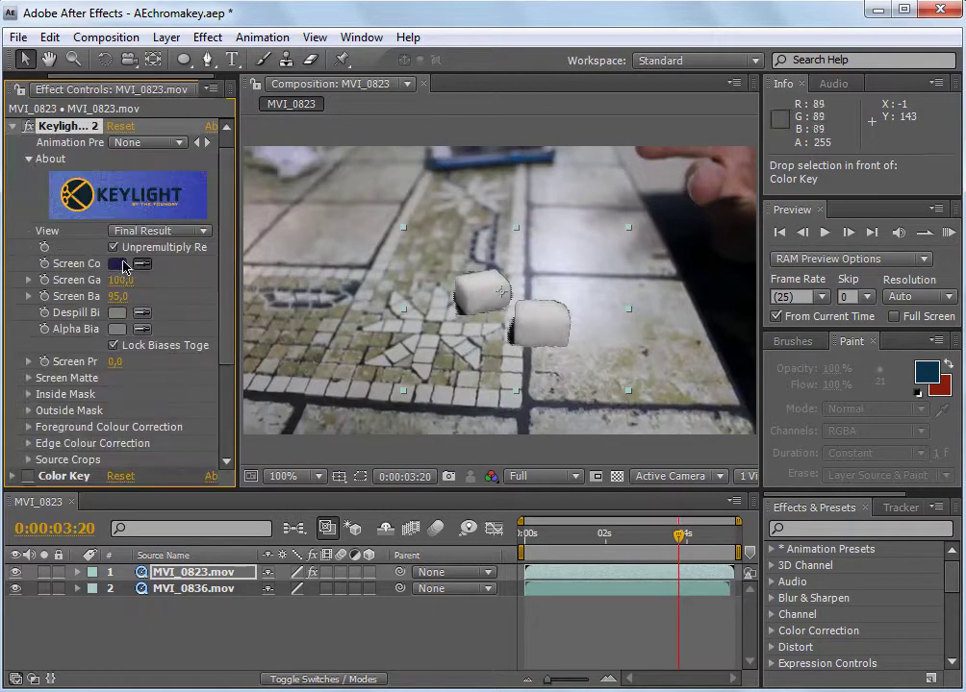
key(ctrl+d)
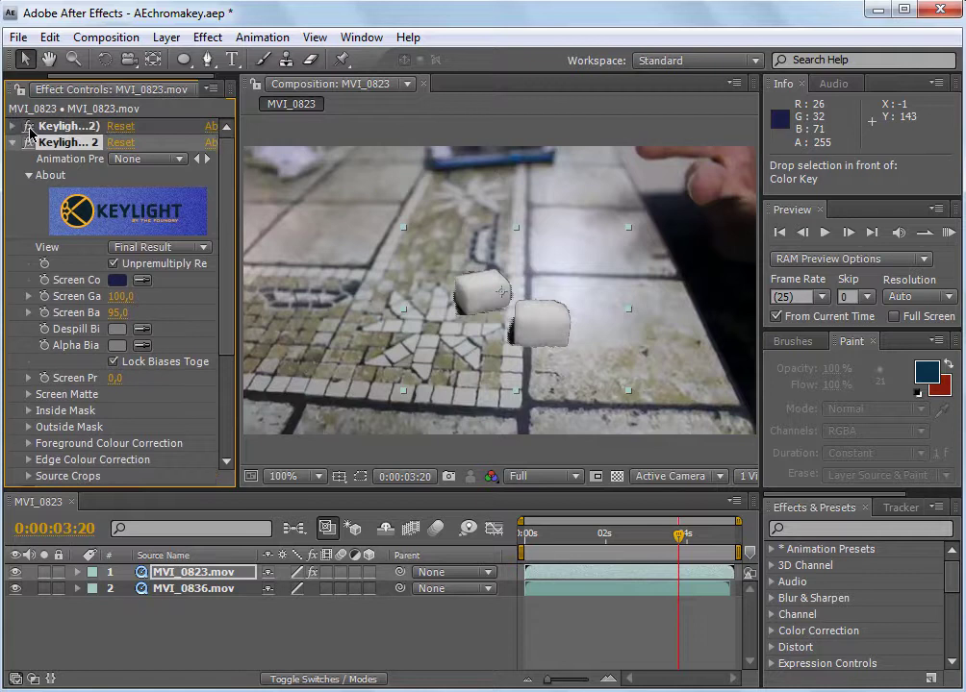
click(28, 142)
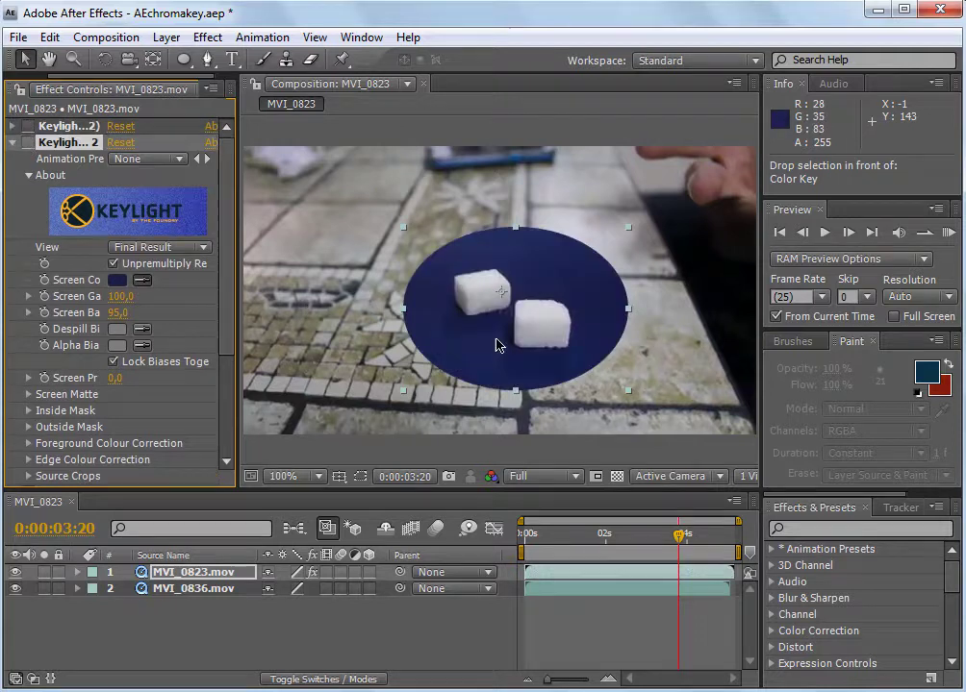
click(28, 126)
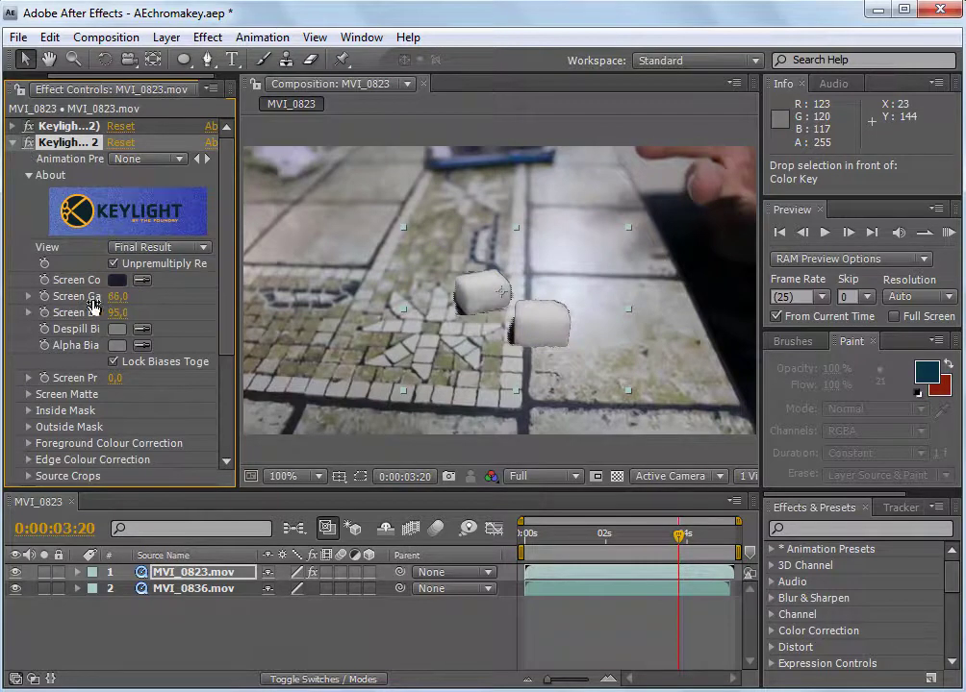
drag(117, 306, 87, 312)
mouse_move(113, 378)
mouse_down()
mouse_move(147, 387)
mouse_move(69, 394)
mouse_up()
click(29, 395)
drag(117, 361, 109, 352)
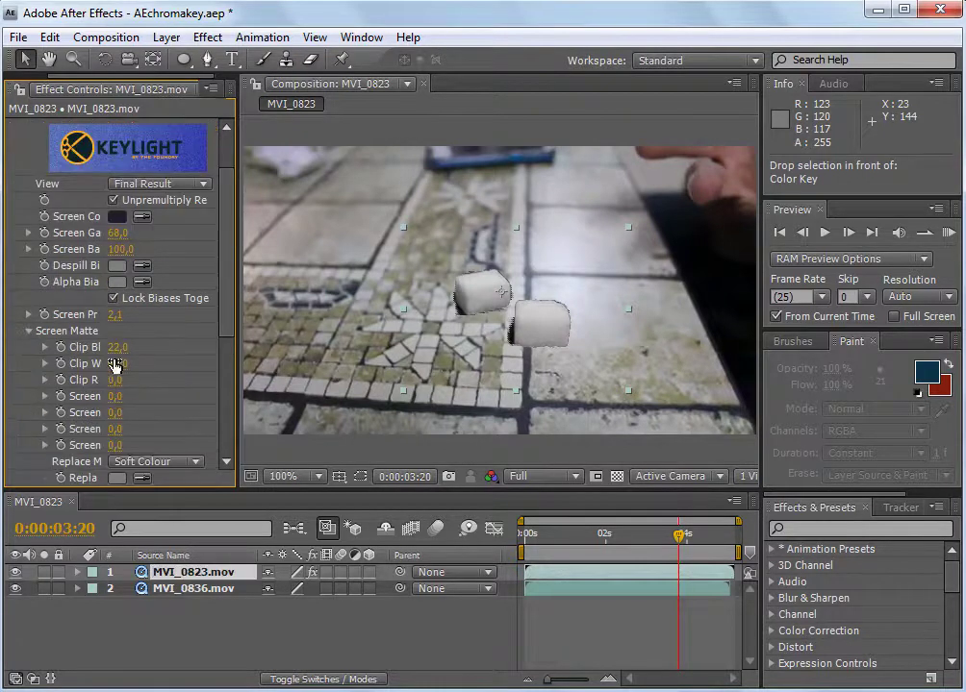
scroll(50, 234, up, 3)
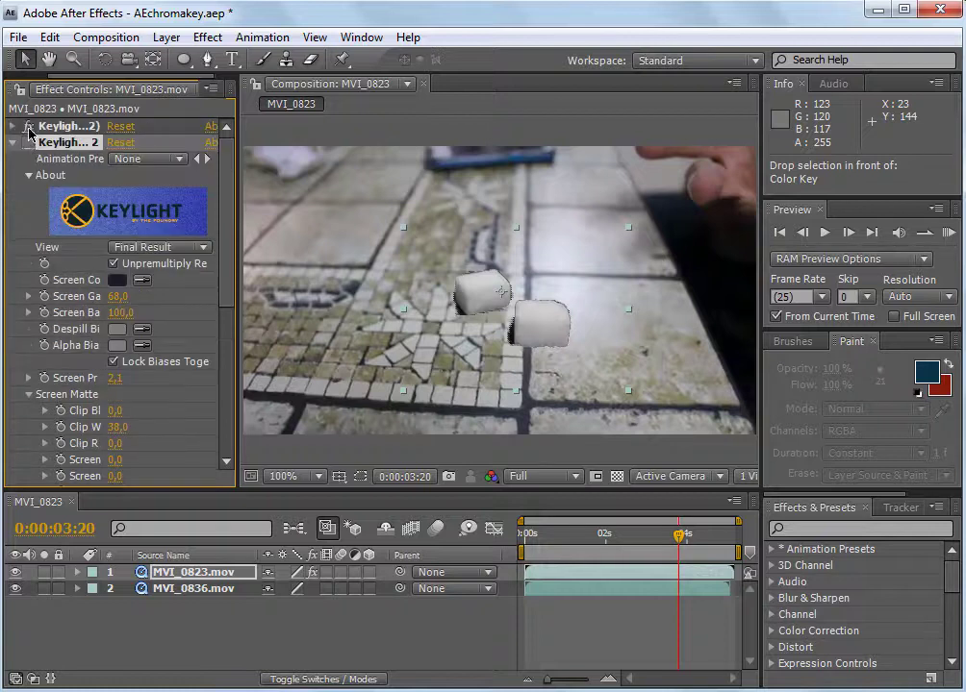
click(29, 127)
click(28, 142)
scroll(110, 394, down, 2)
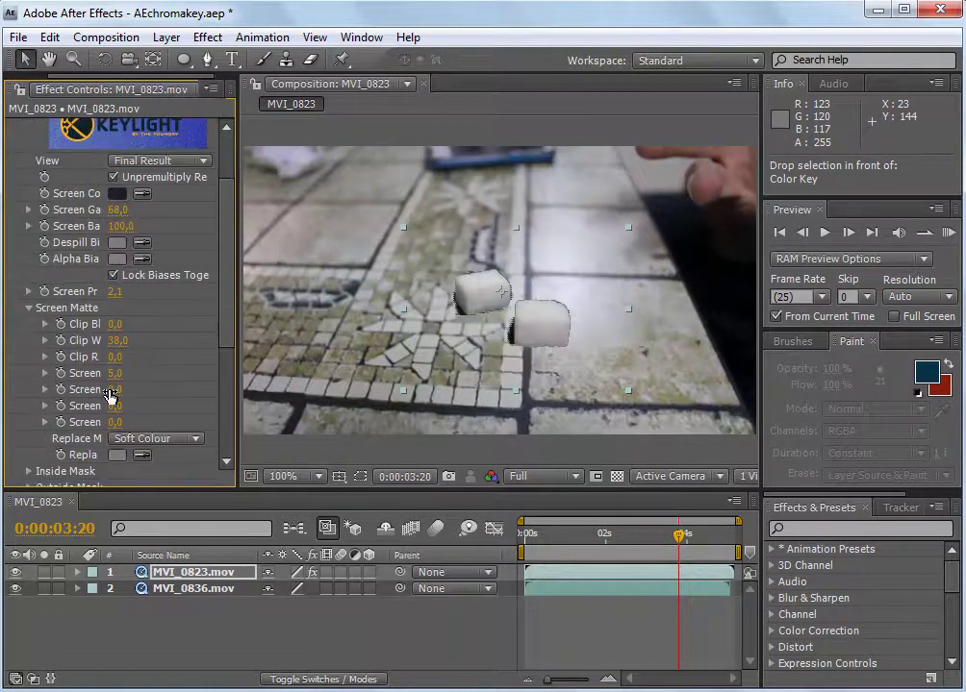
key(ctrl+z)
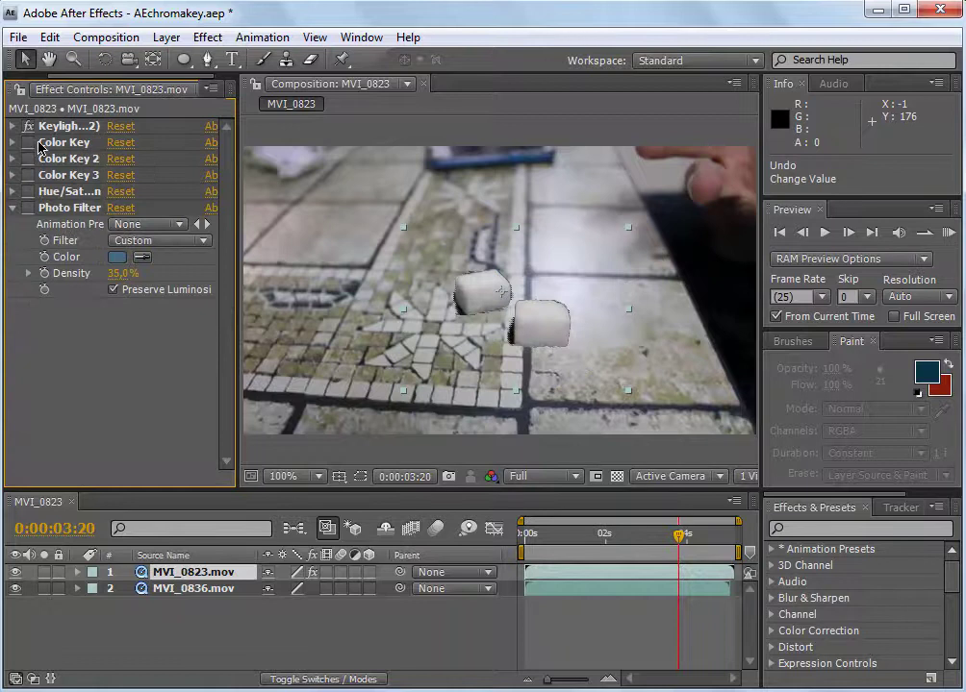
click(57, 146)
click(82, 126)
click(207, 37)
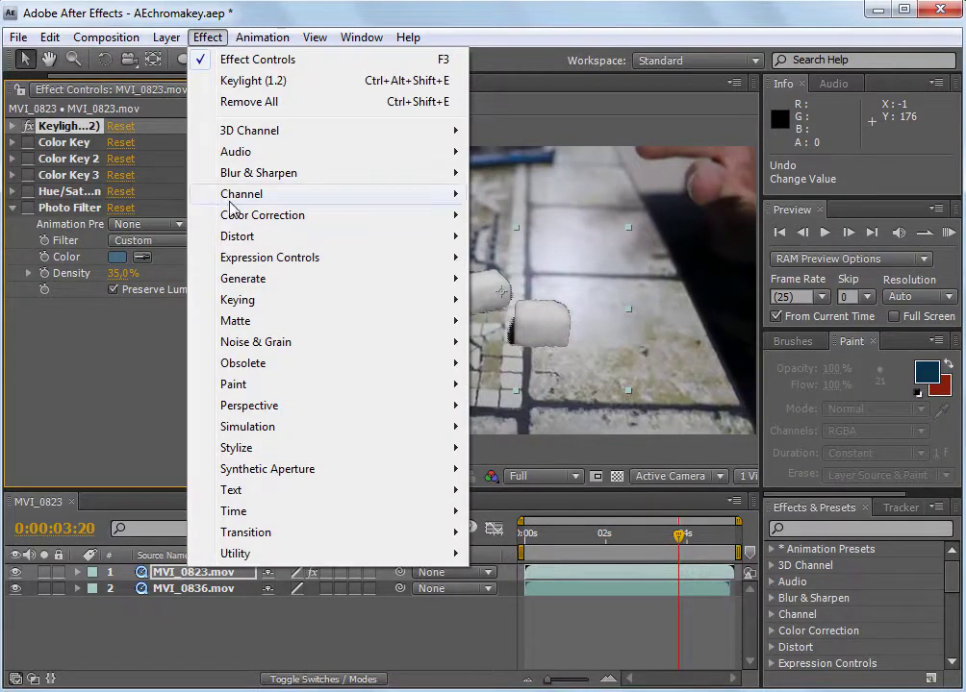
key(Escape)
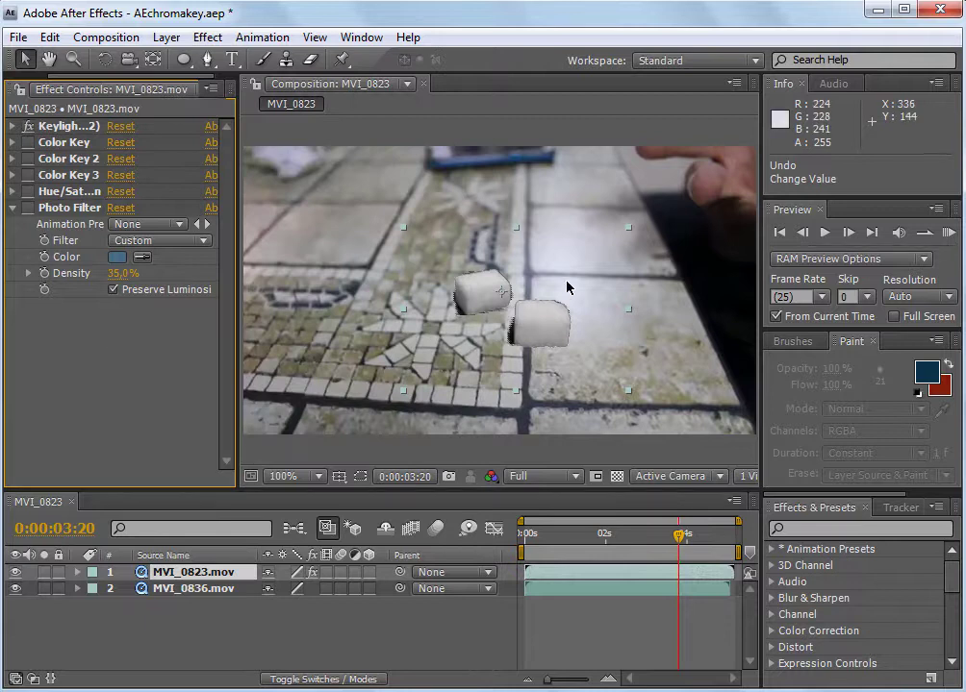
click(481, 447)
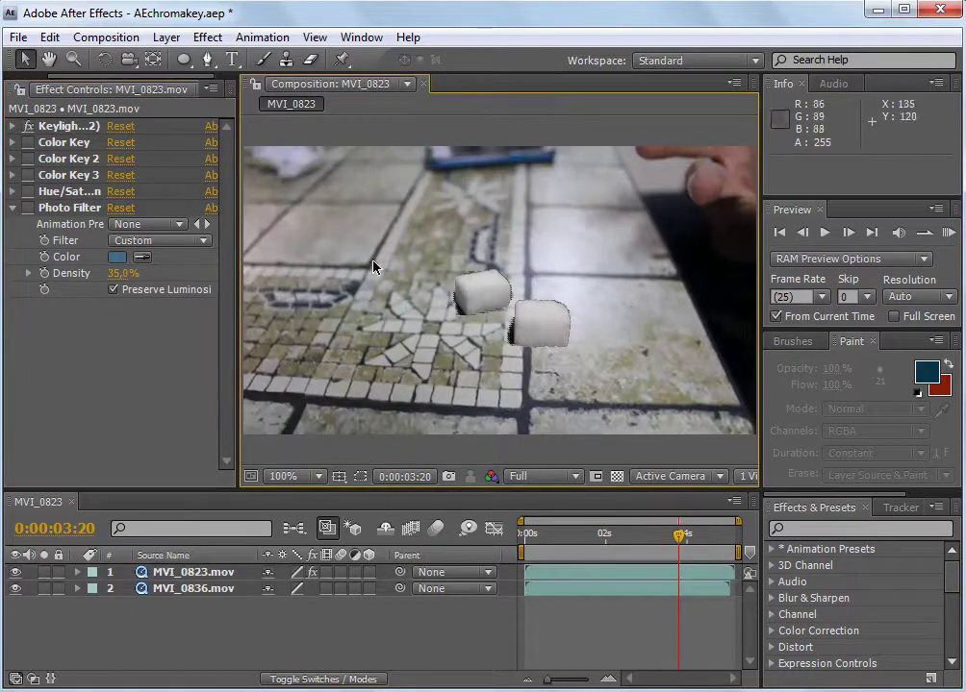